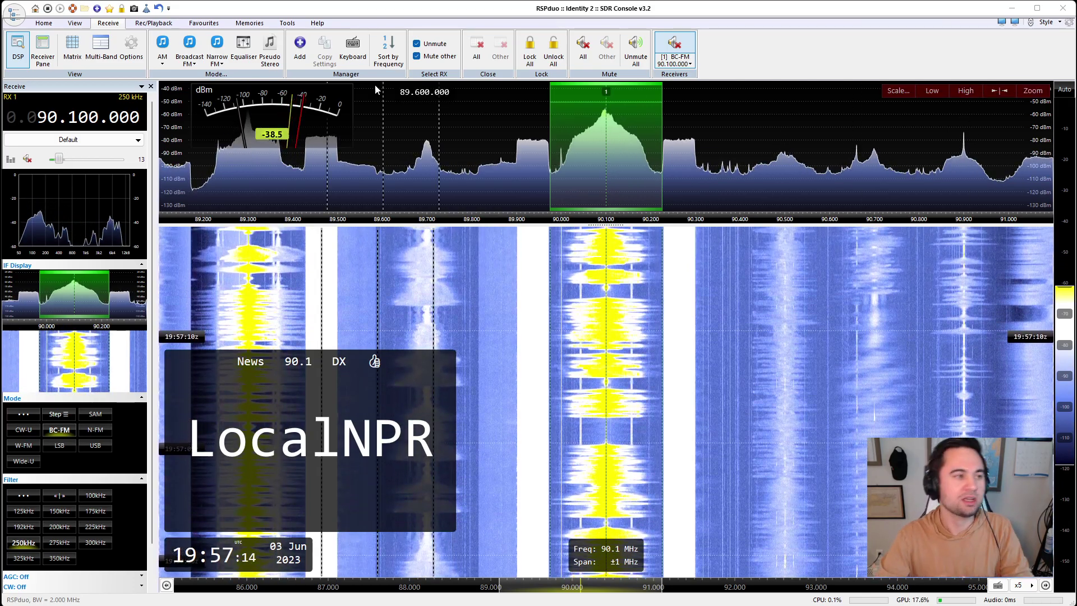
Step: Show the Home ribbon's radio controls while tuned to 90.100 MHz BC-FM, receiving LocalNPR
left_click(44, 23)
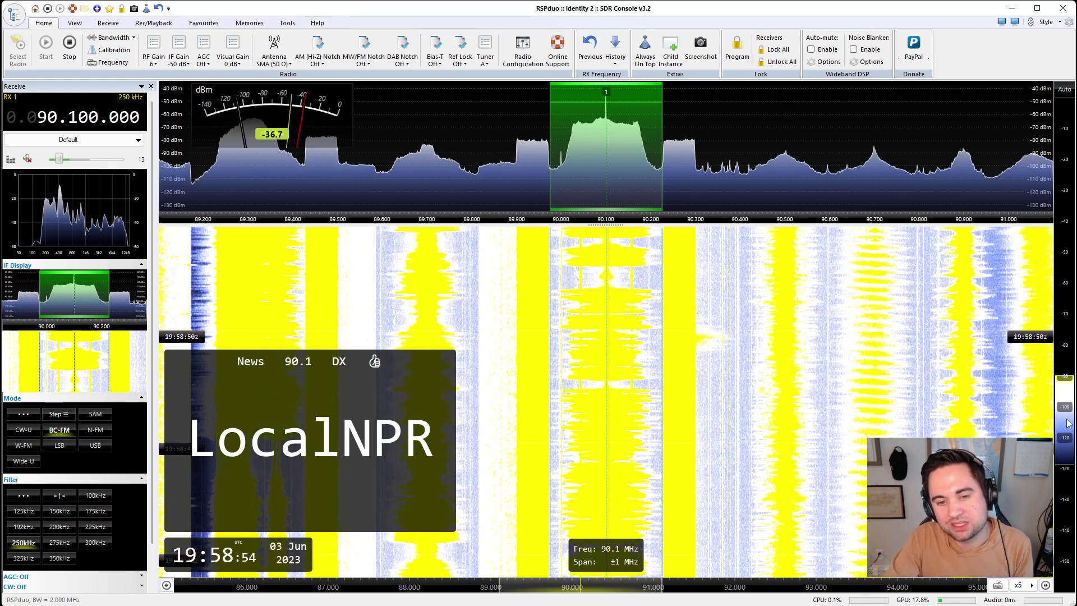
Step: Raise the waterfall level range so the background goes dark blue, and bring up the View options
left_click_drag(1067, 424, 1061, 359)
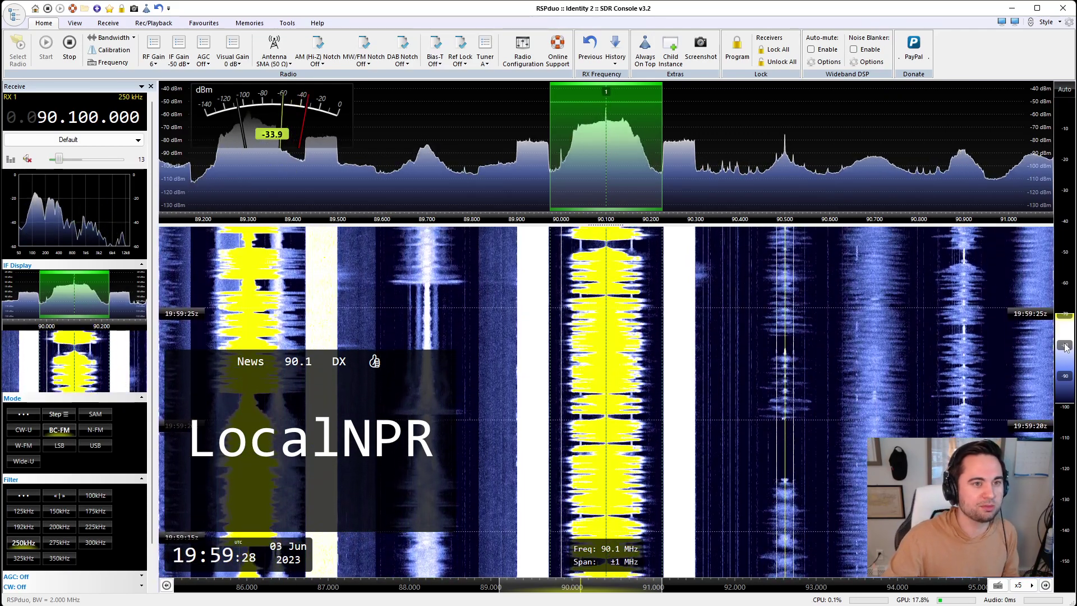
left_click(75, 22)
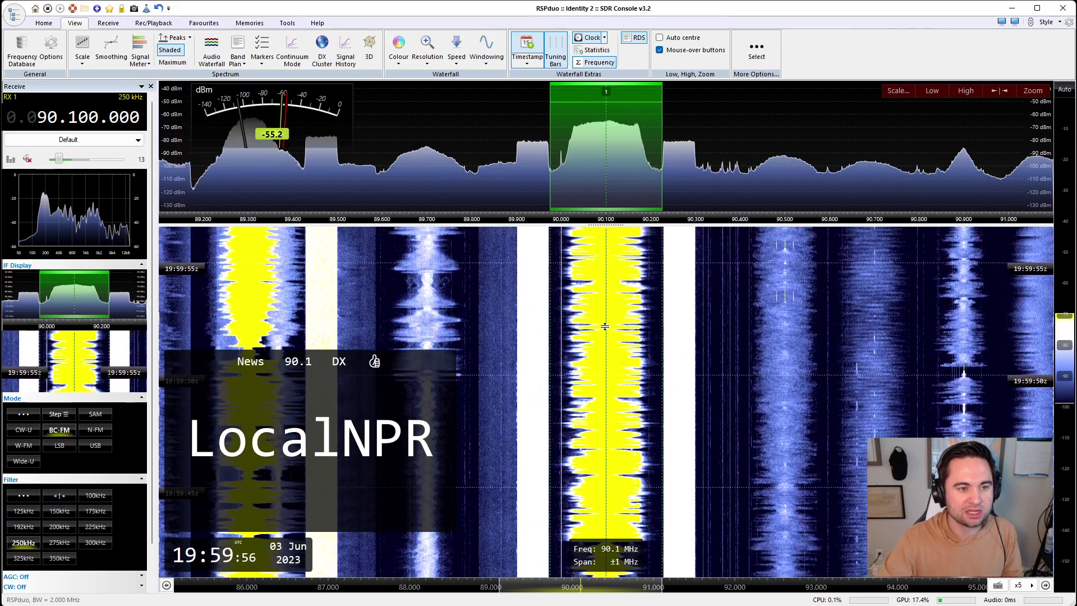
Step: Move the spectrum/waterfall splitter up so the waterfall gets more of the window height
left_click_drag(605, 238, 617, 417)
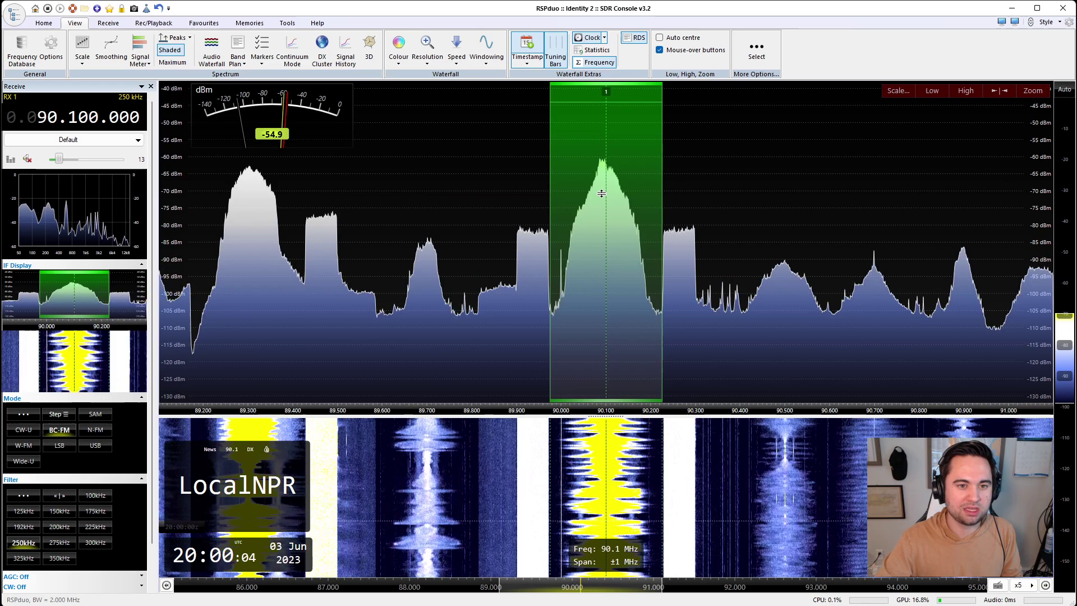
left_click_drag(602, 416, 589, 189)
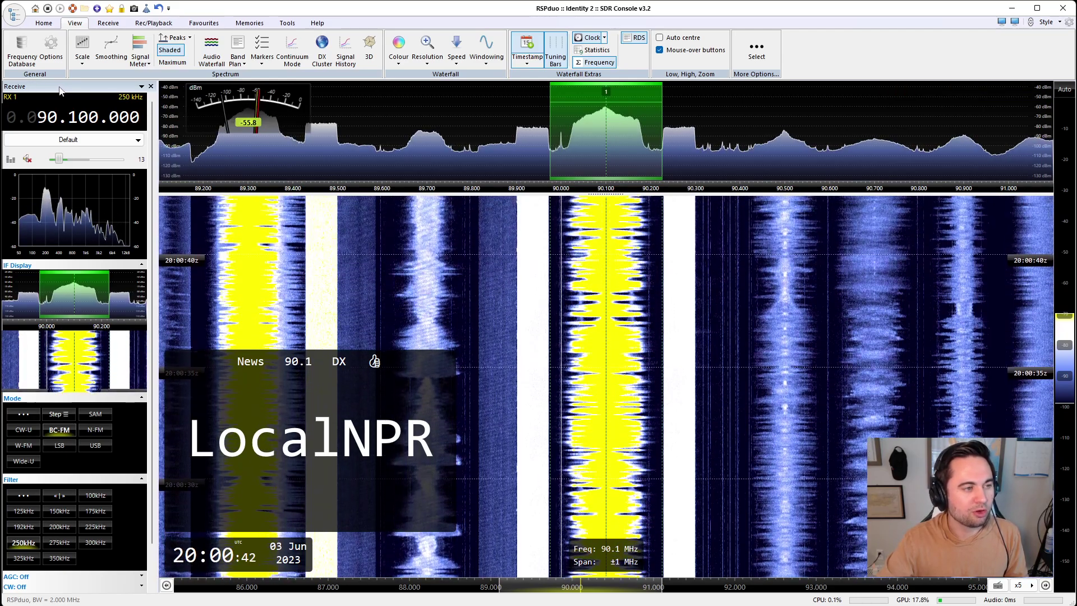
Step: Float the receiver panel, move and redock it, and narrow it to widen the waterfall
left_click_drag(61, 89, 66, 97)
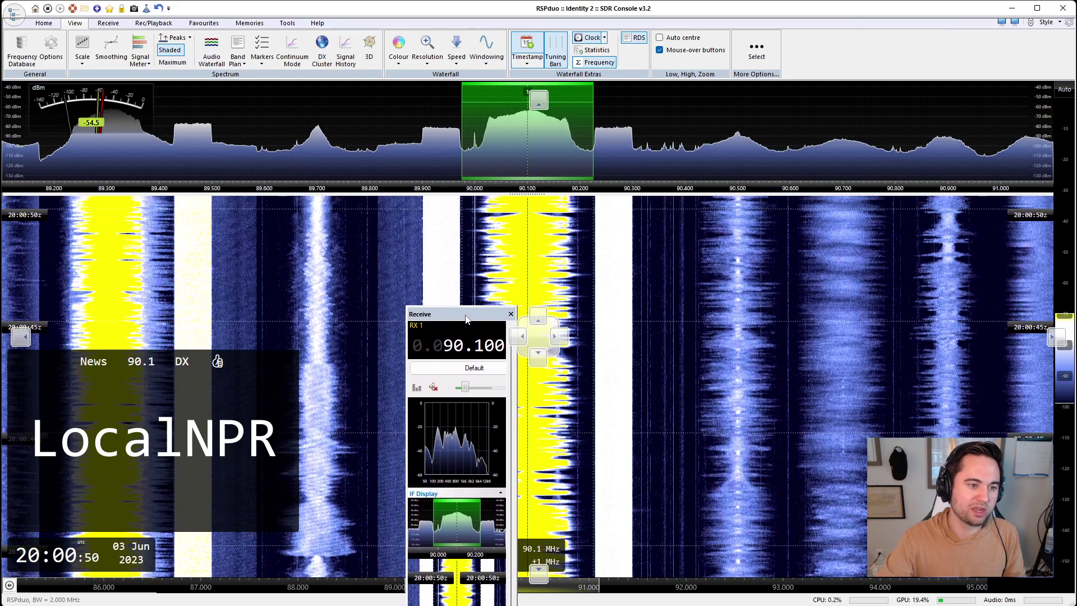
left_click_drag(466, 317, 562, 343)
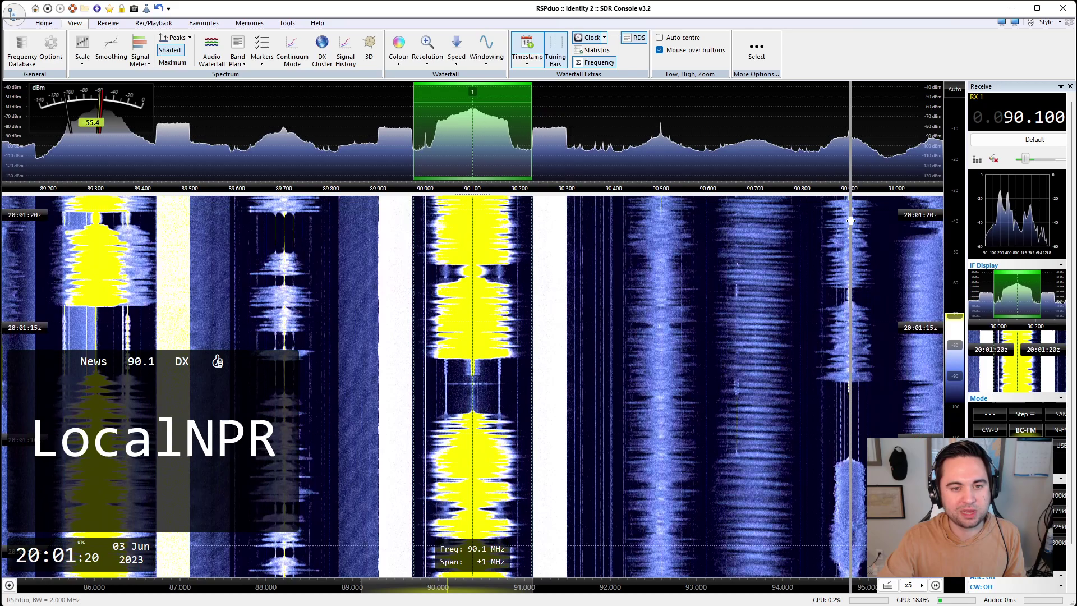
left_click_drag(966, 224, 852, 224)
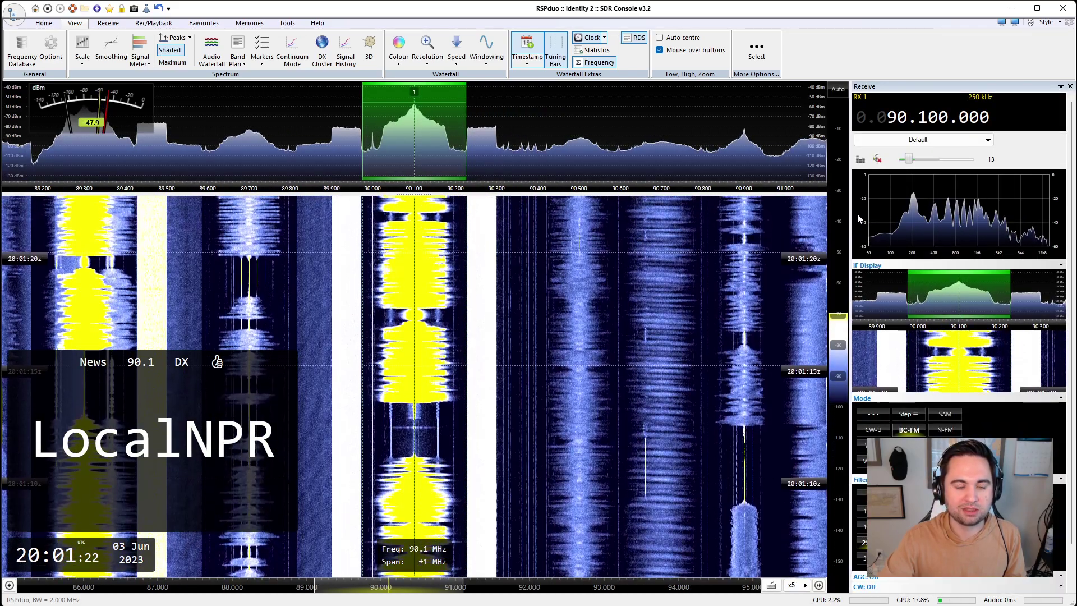
left_click_drag(850, 214, 867, 214)
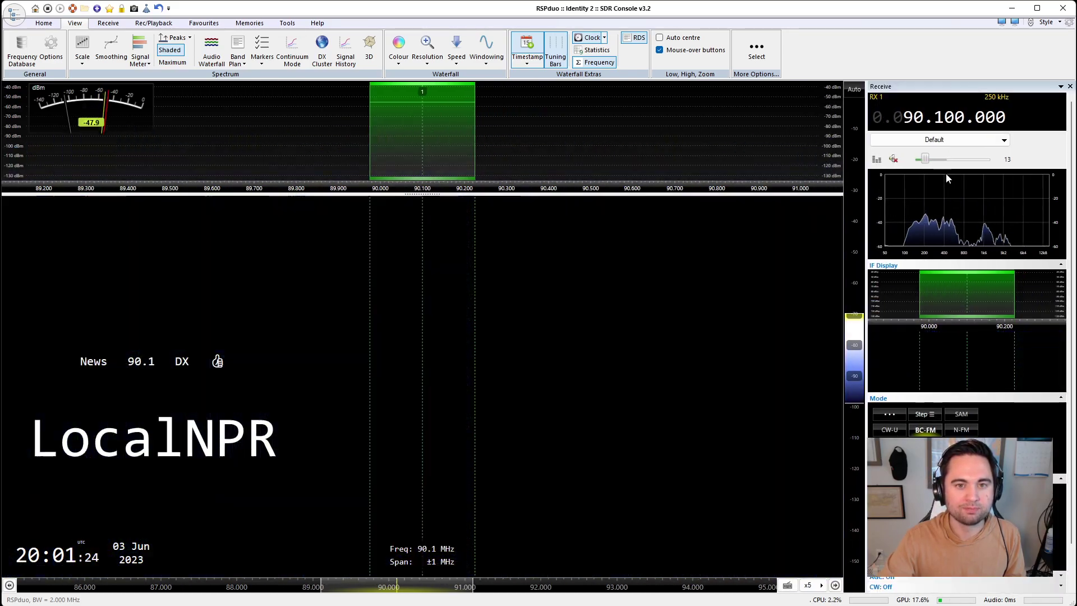
left_click_drag(971, 96, 522, 337)
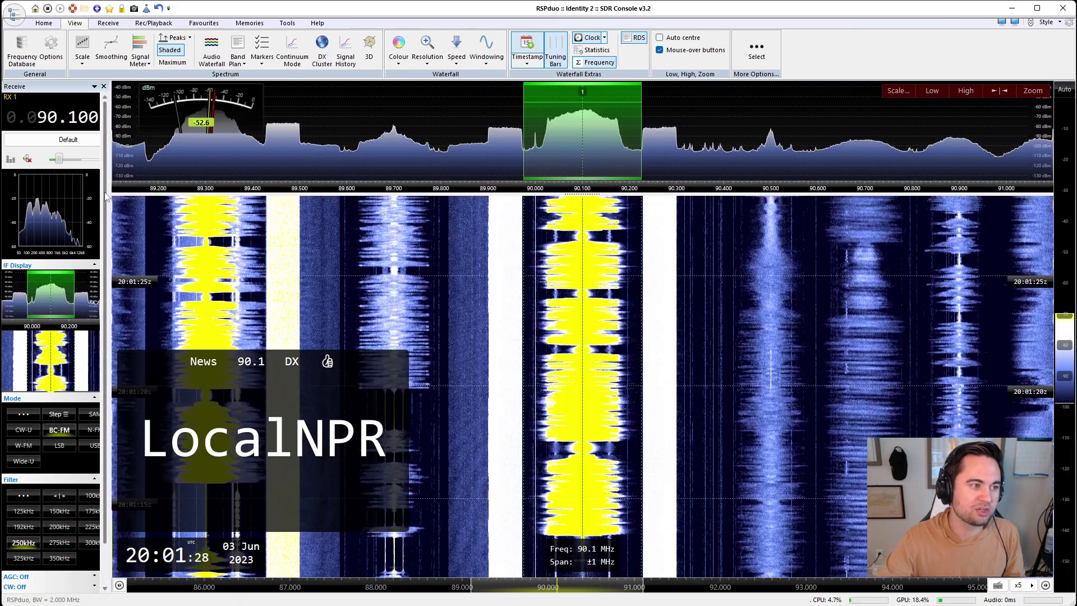
Step: Widen the receiver panel, try Radar Glow, SpectraVue and Black and White, then return to Blue and White
left_click_drag(107, 200, 163, 201)
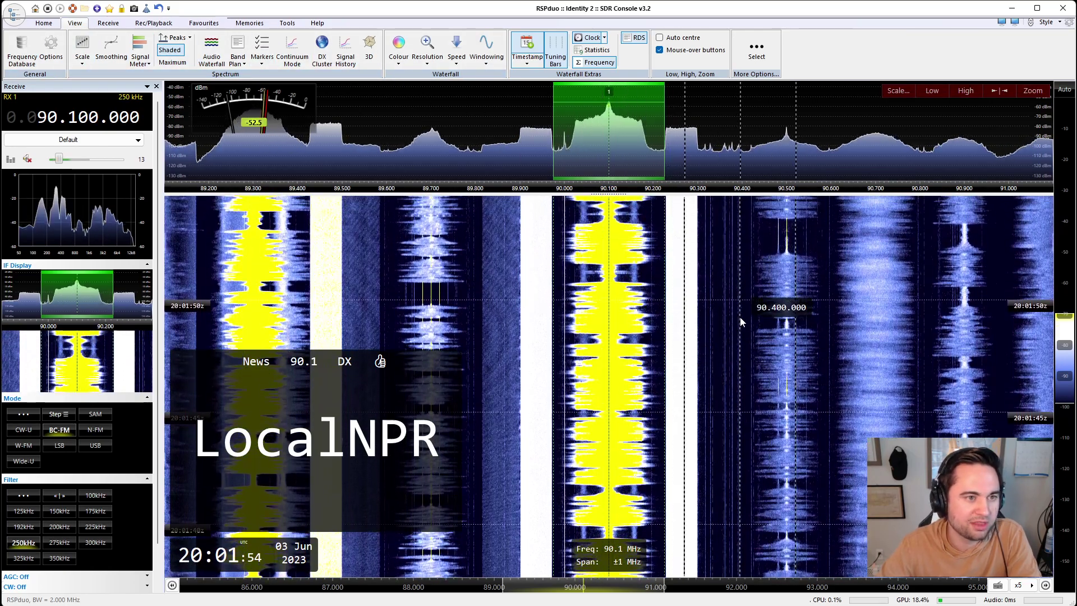
left_click(398, 63)
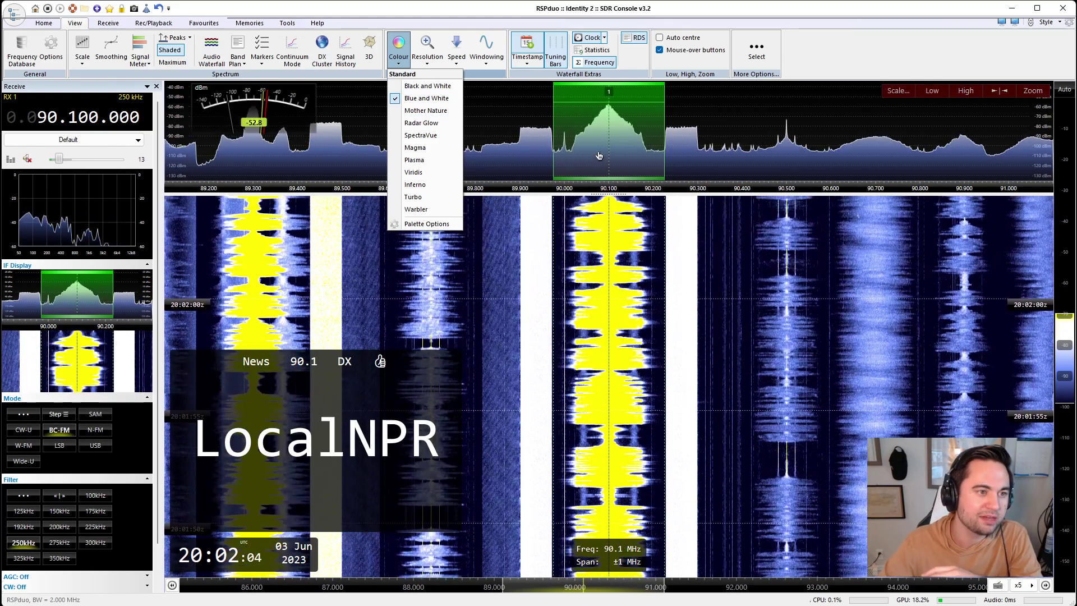
left_click(434, 124)
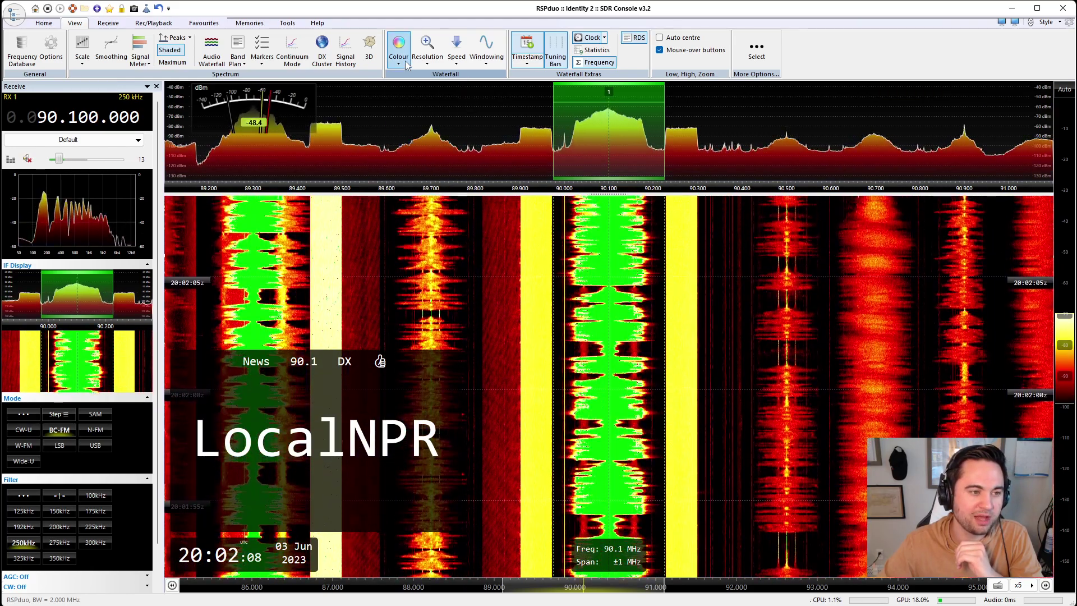
left_click(408, 66)
left_click(421, 135)
left_click(398, 49)
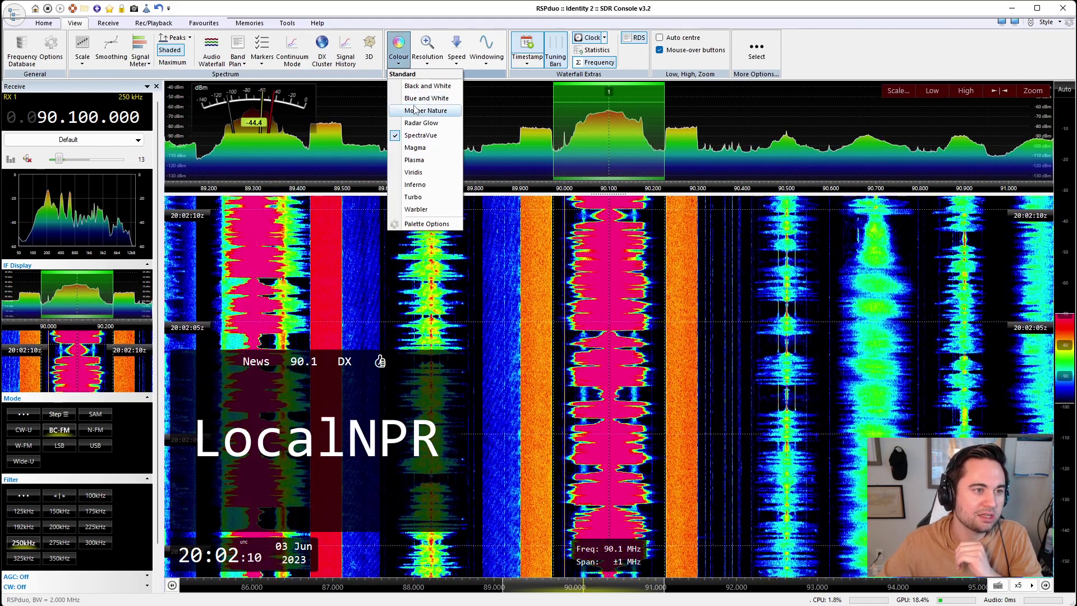
left_click(420, 87)
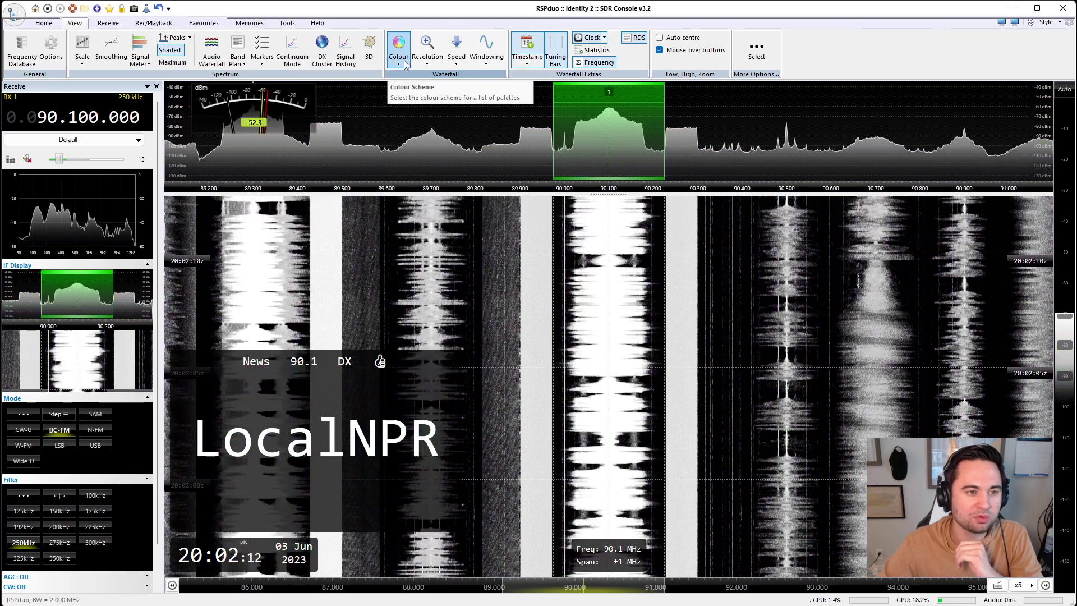
left_click(406, 64)
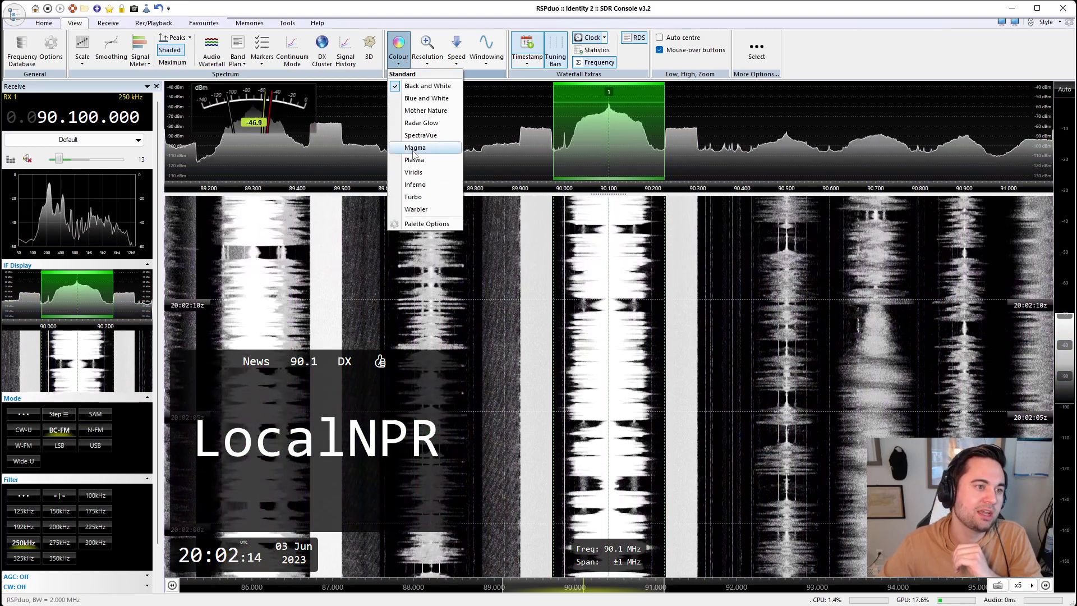
left_click(431, 104)
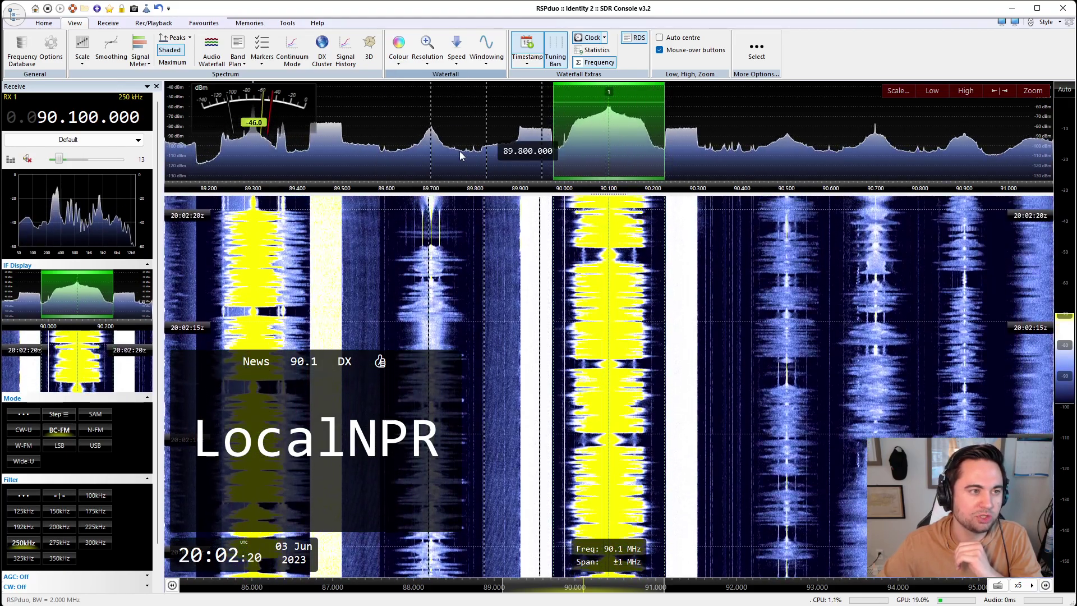
Step: Open the custom Palette Options and cancel without changes
left_click(398, 49)
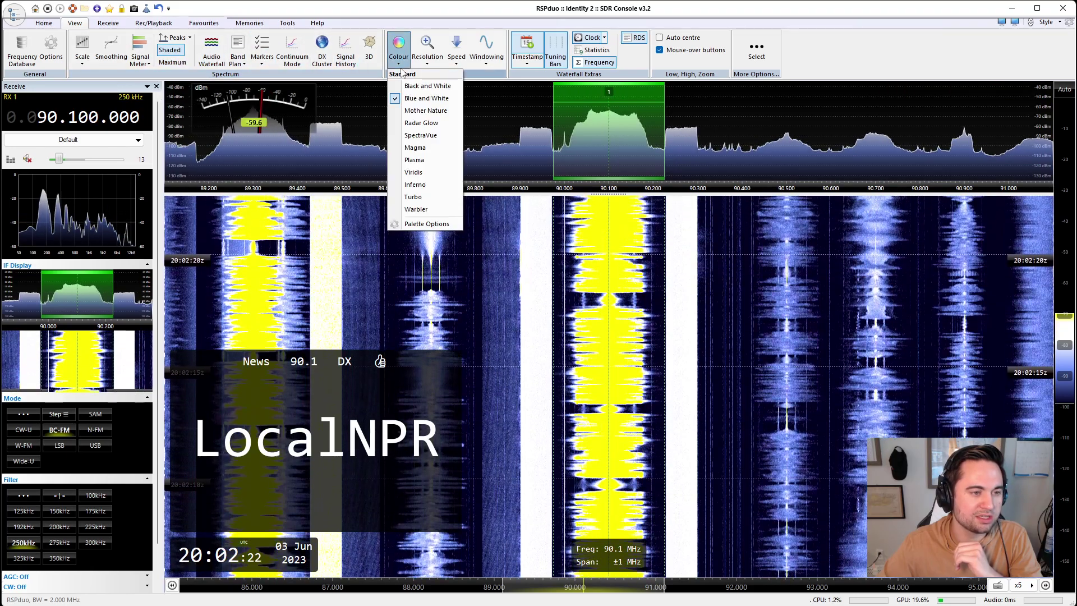
left_click(427, 224)
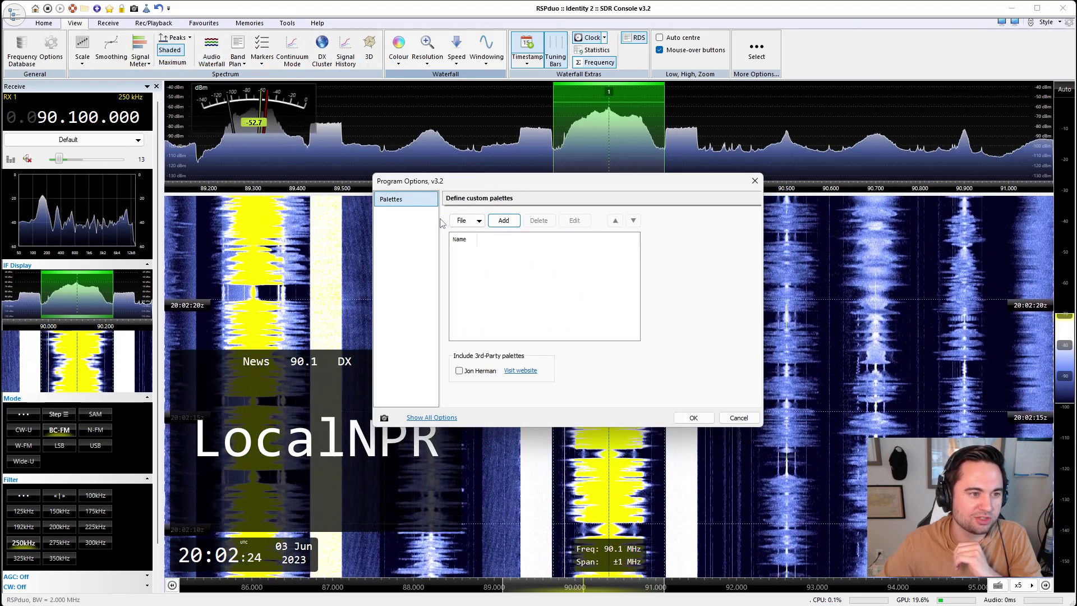
left_click(741, 421)
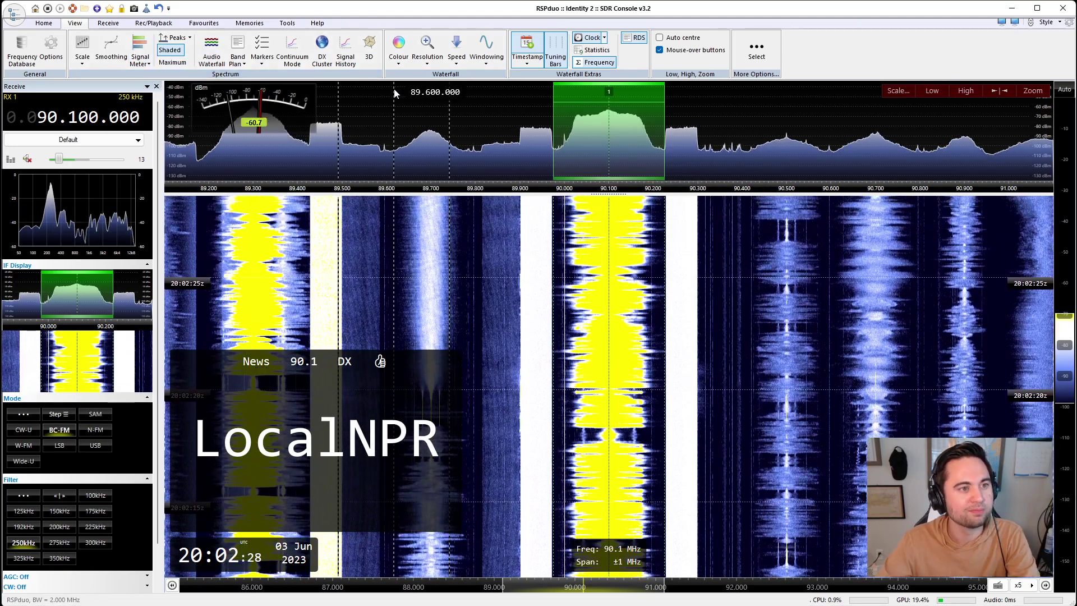
Step: Reduce the waterfall resolution by a factor of 4 and adjust its colour scale range
left_click(437, 65)
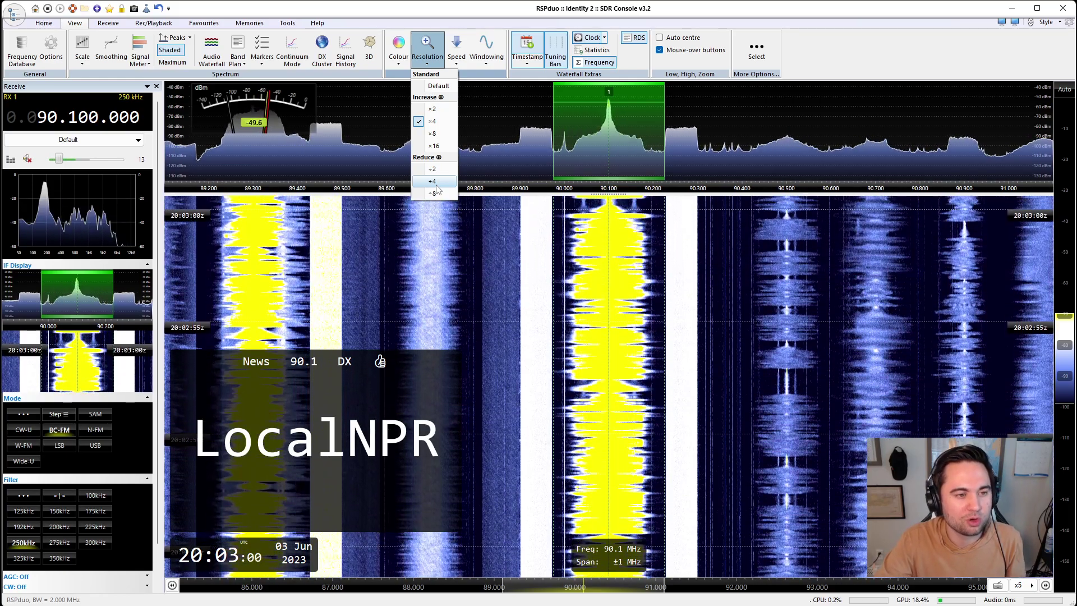
left_click(436, 184)
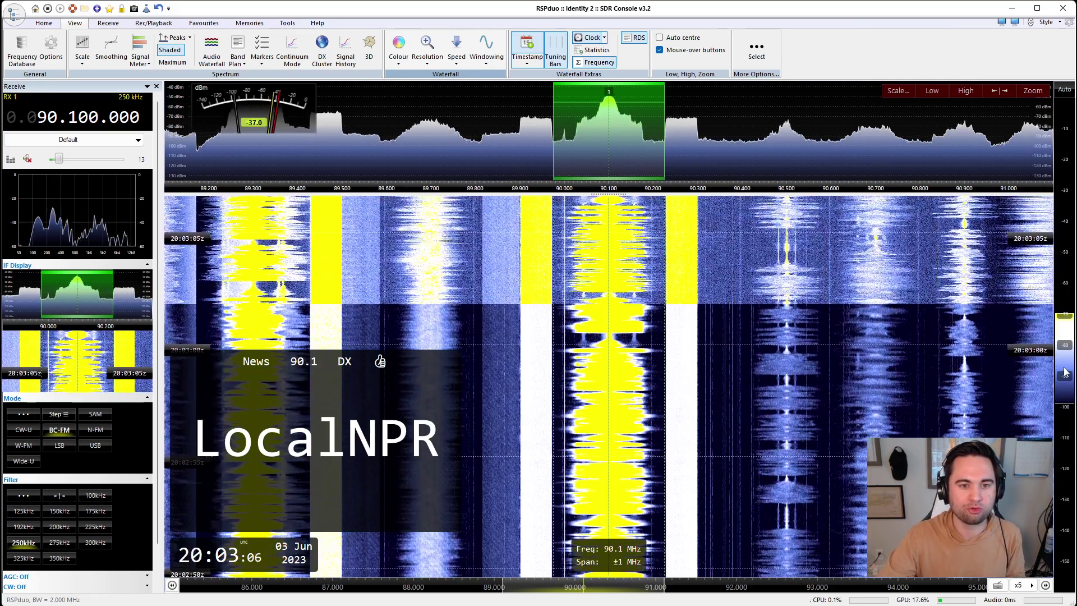
left_click_drag(1066, 372, 1062, 348)
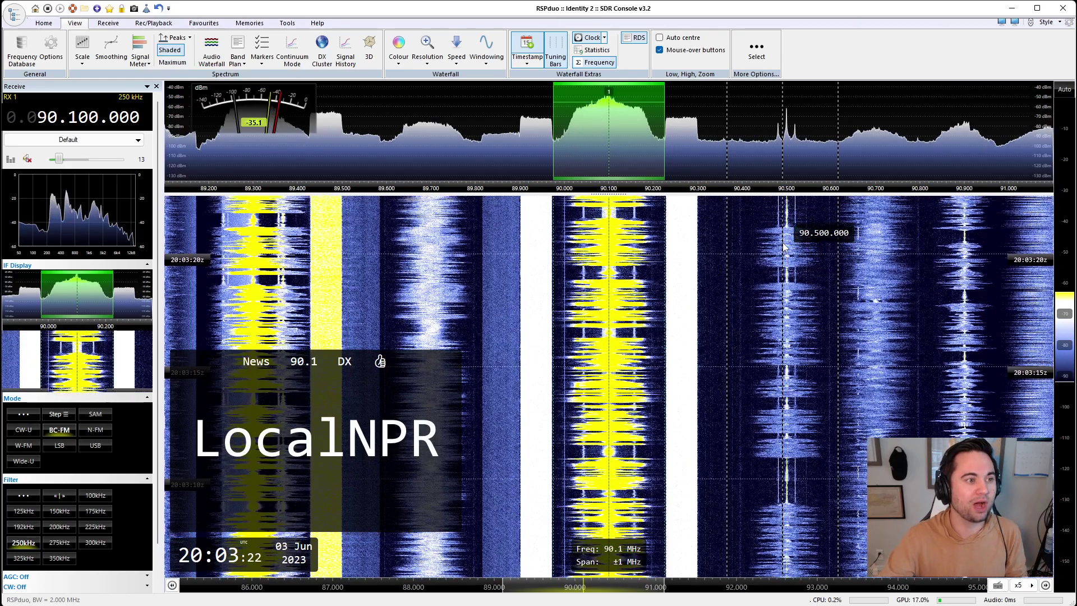
Step: Pick a different waterfall resolution and bring up the Speed choices (1–100 lines per second)
left_click(44, 23)
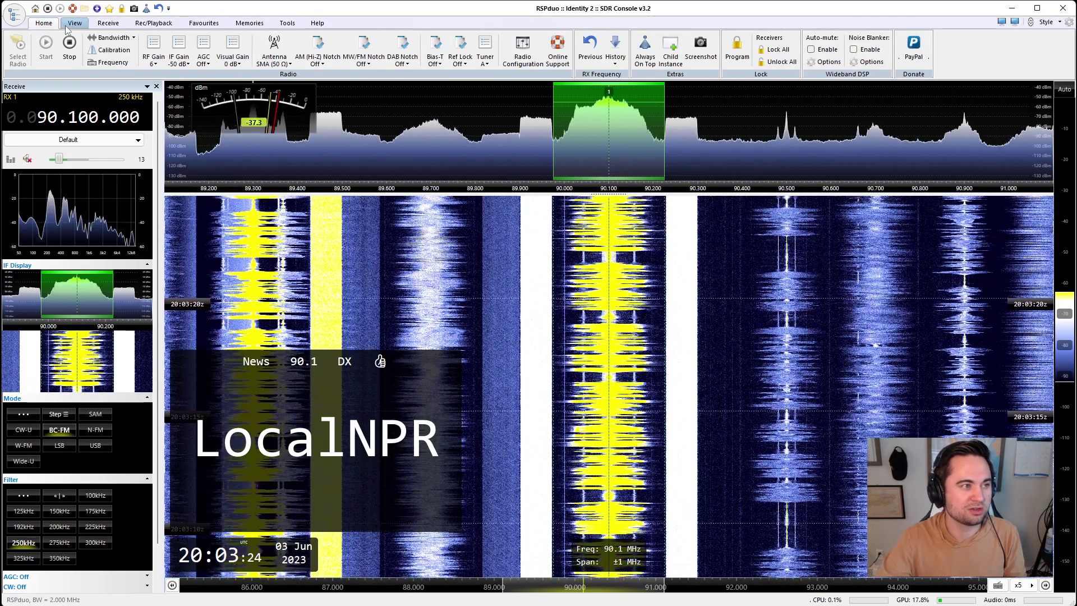
left_click(68, 25)
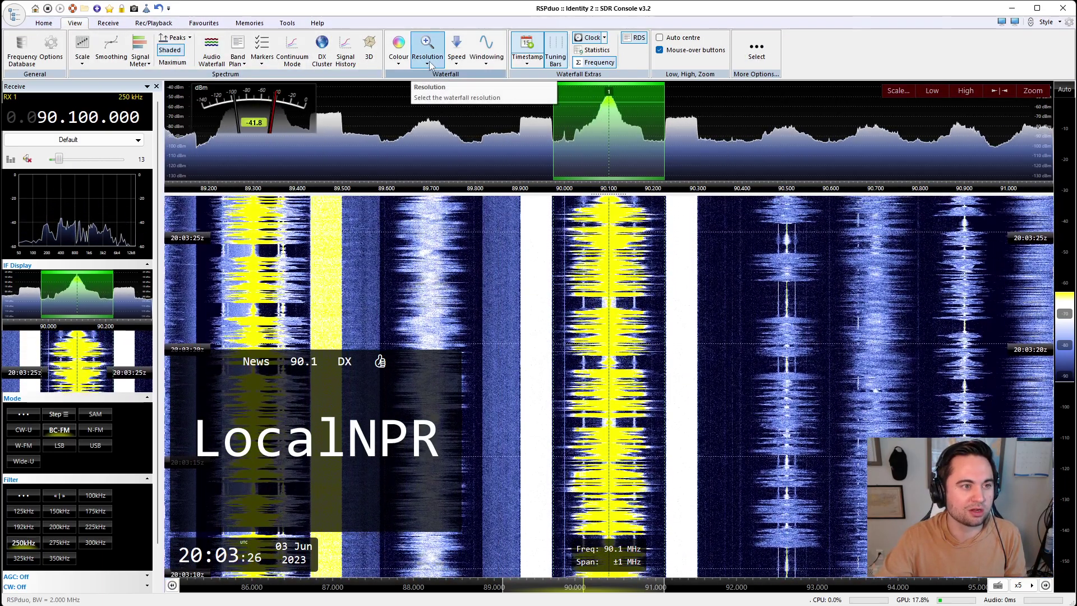
left_click(431, 66)
left_click(432, 94)
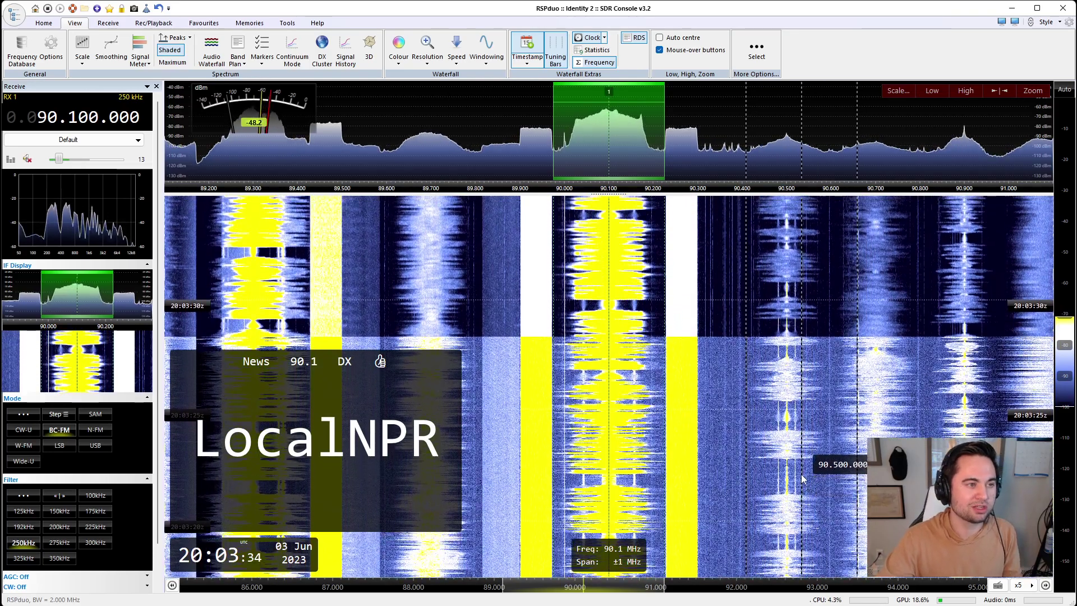
left_click(465, 61)
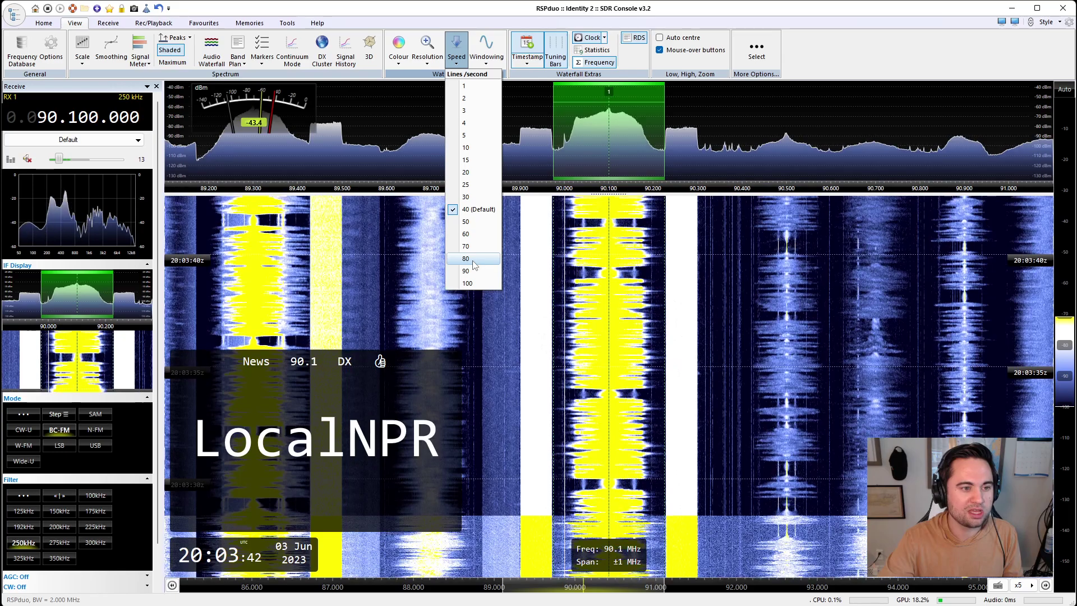
Step: Try a waterfall speed of 80, then settle on 20 lines per second
left_click(466, 258)
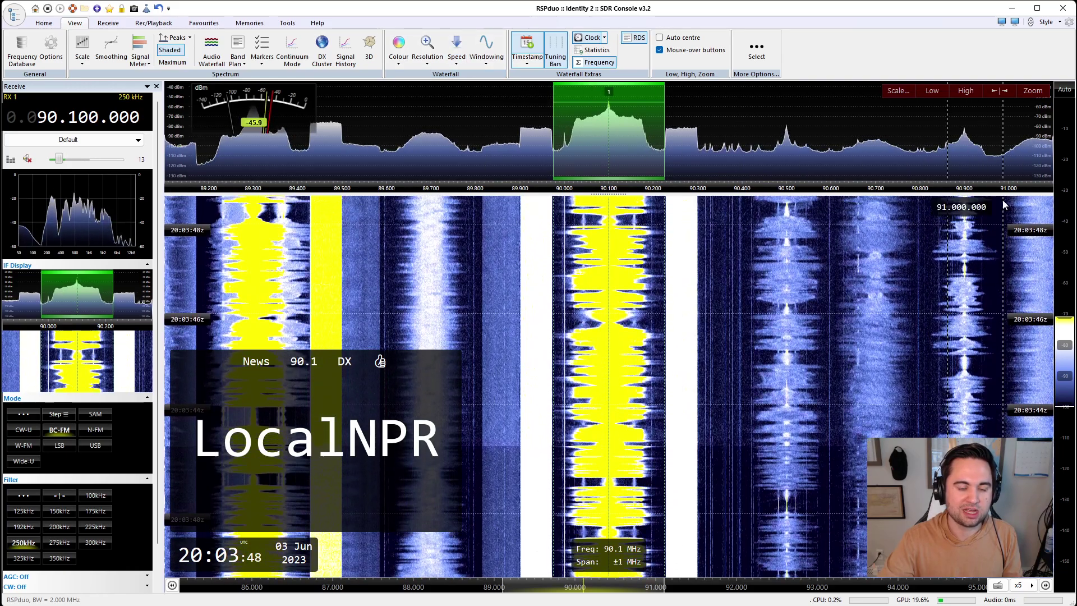
left_click(438, 65)
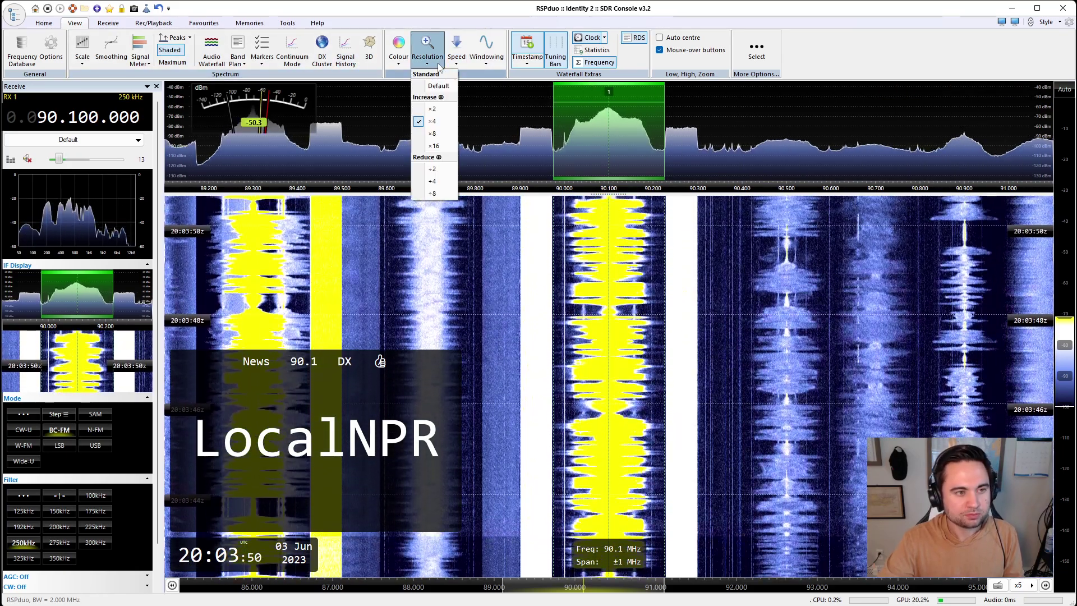
left_click(457, 57)
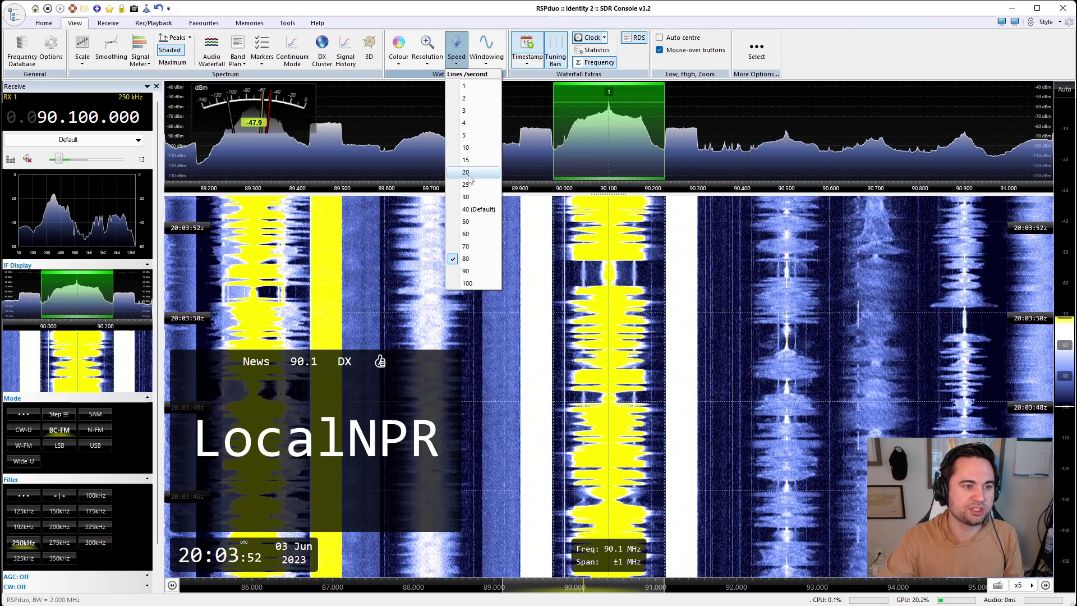
left_click(469, 174)
left_click(451, 66)
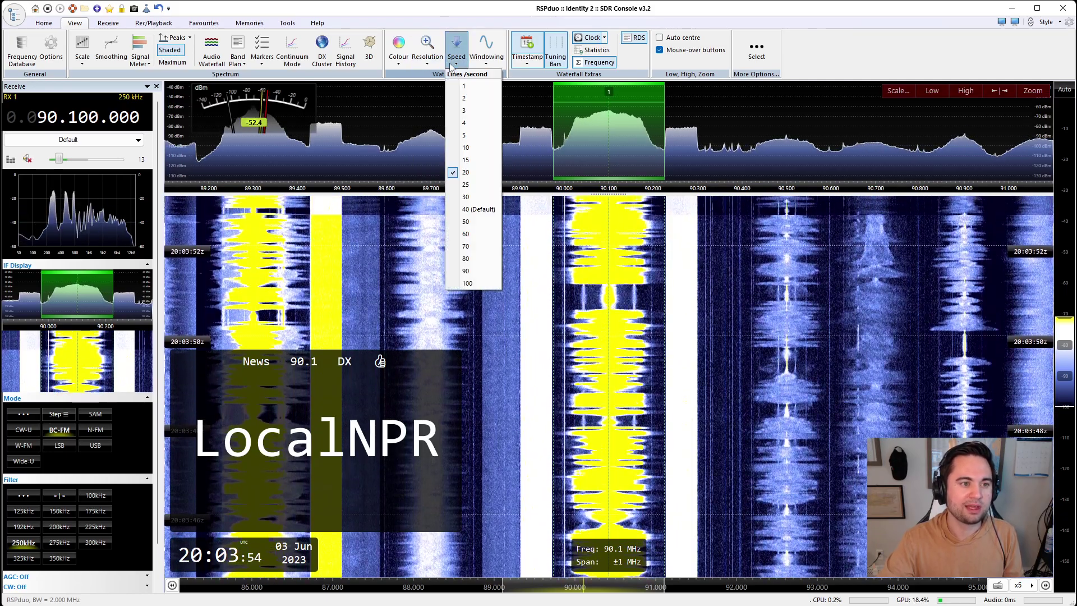
left_click(482, 209)
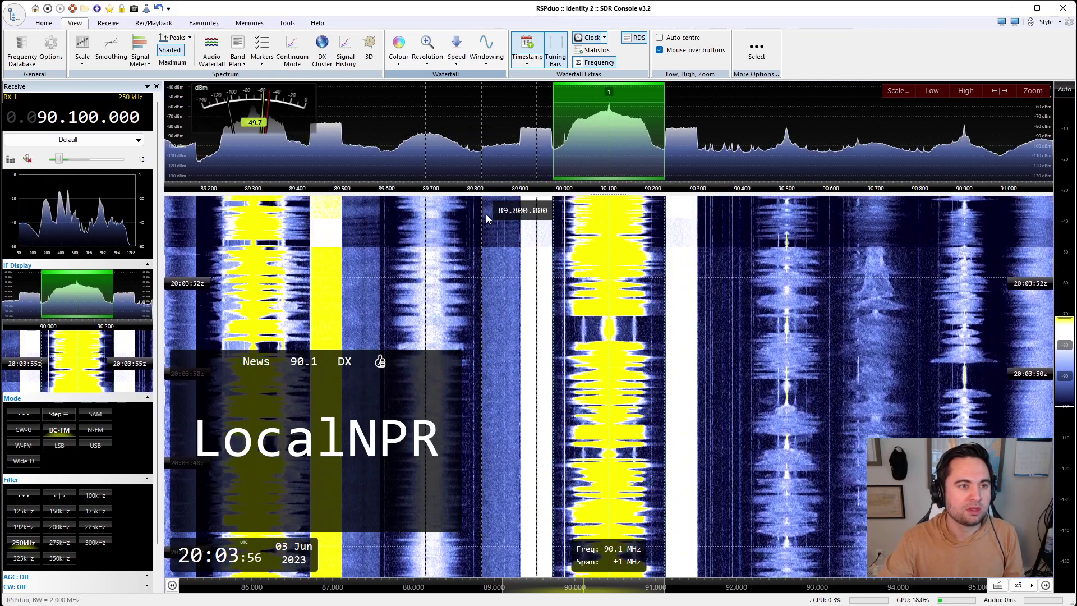
left_click(490, 64)
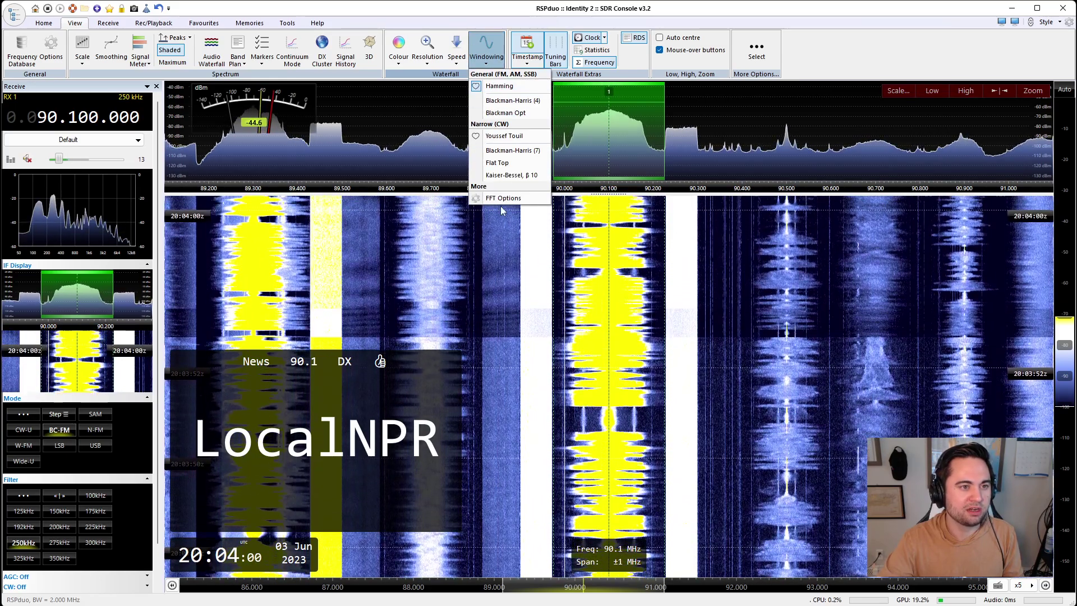
left_click(491, 56)
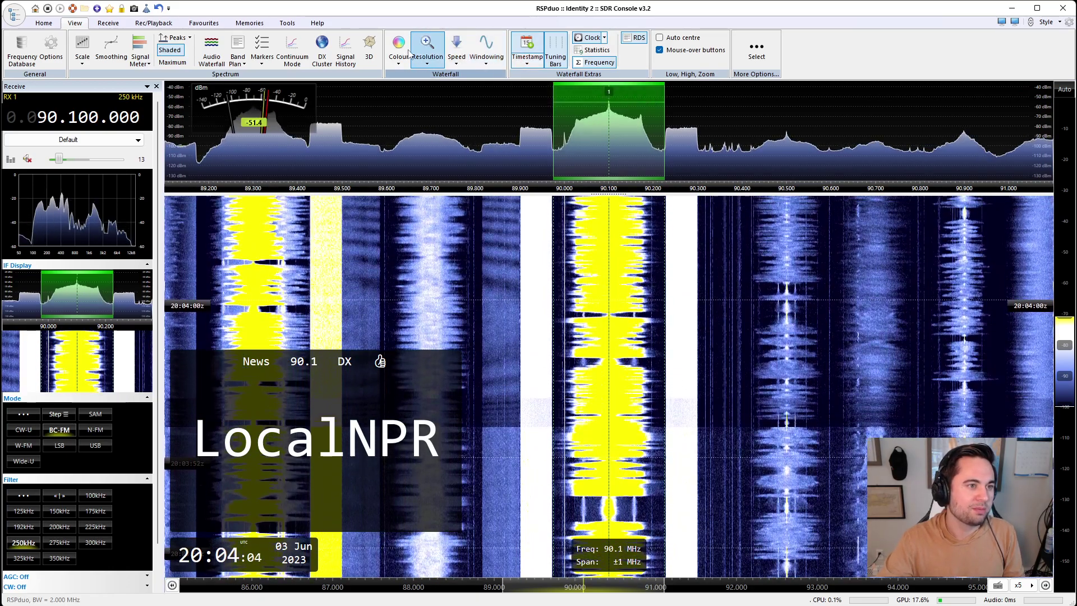
left_click(370, 51)
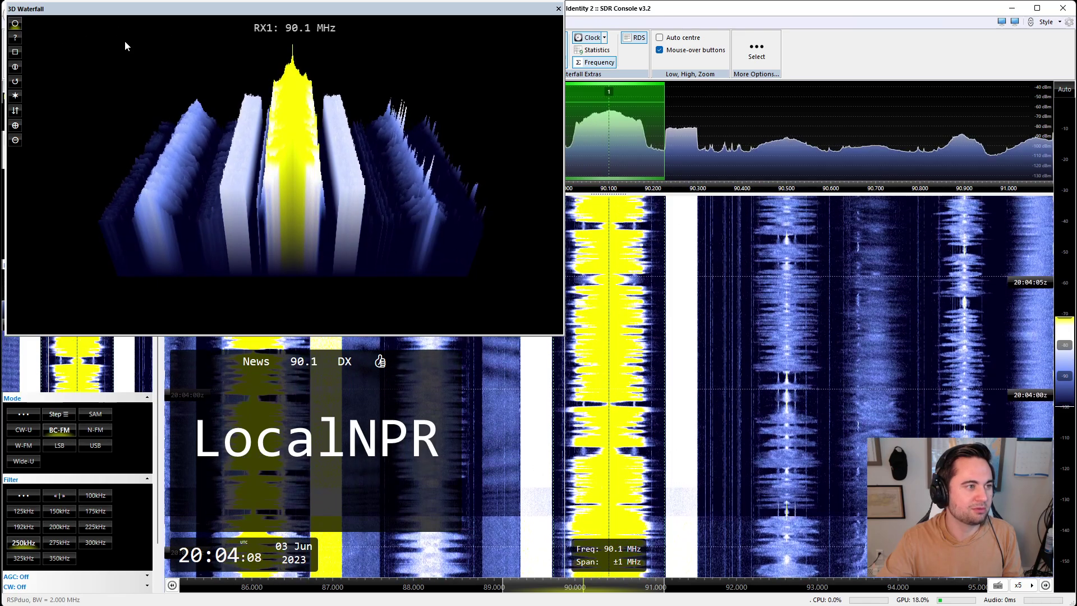
left_click(16, 25)
left_click(559, 9)
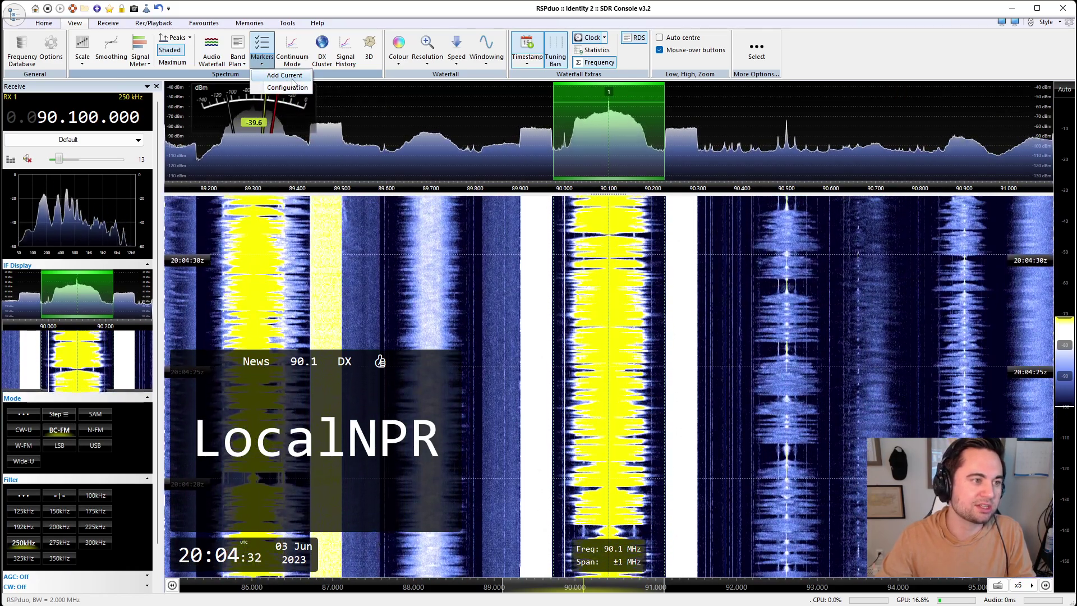
Step: Add a marker named WCAI at 90.100 MHz and toggle marker display in Configuration
left_click(291, 77)
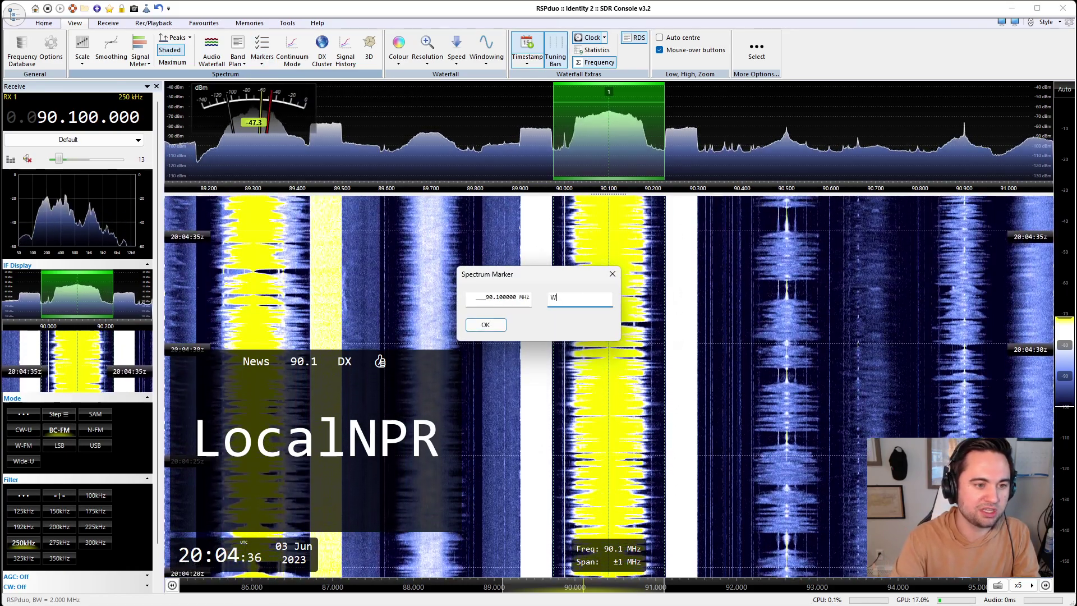
left_click(493, 326)
left_click(261, 65)
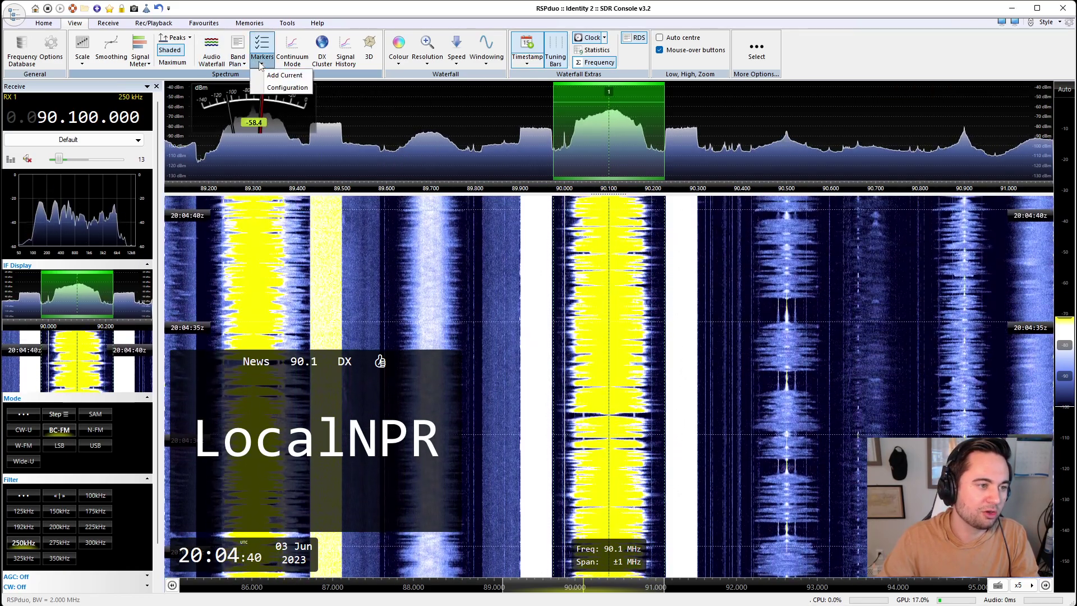
left_click(287, 88)
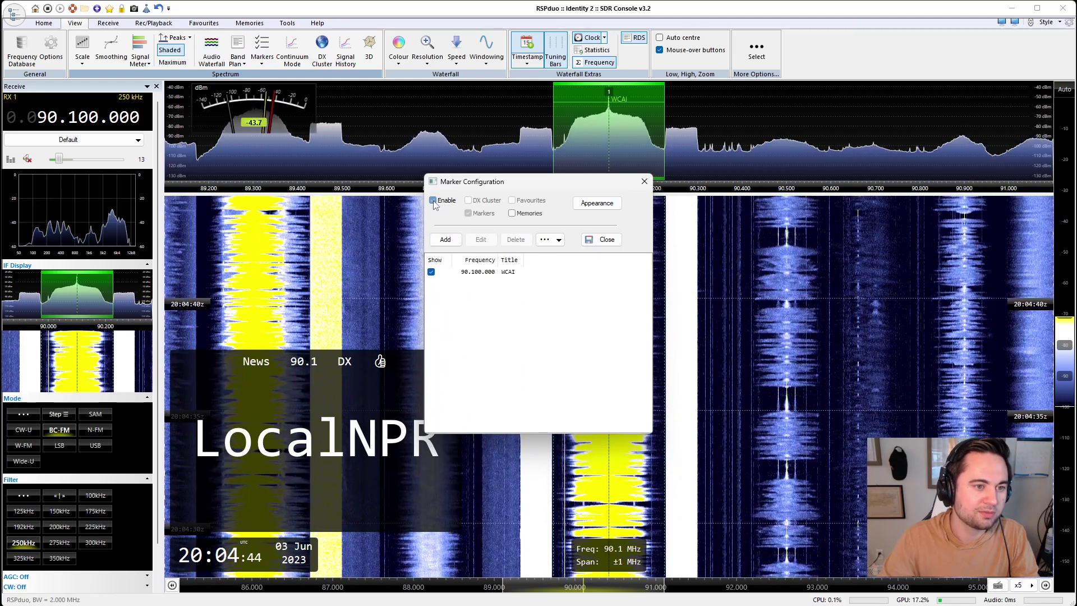
left_click(608, 246)
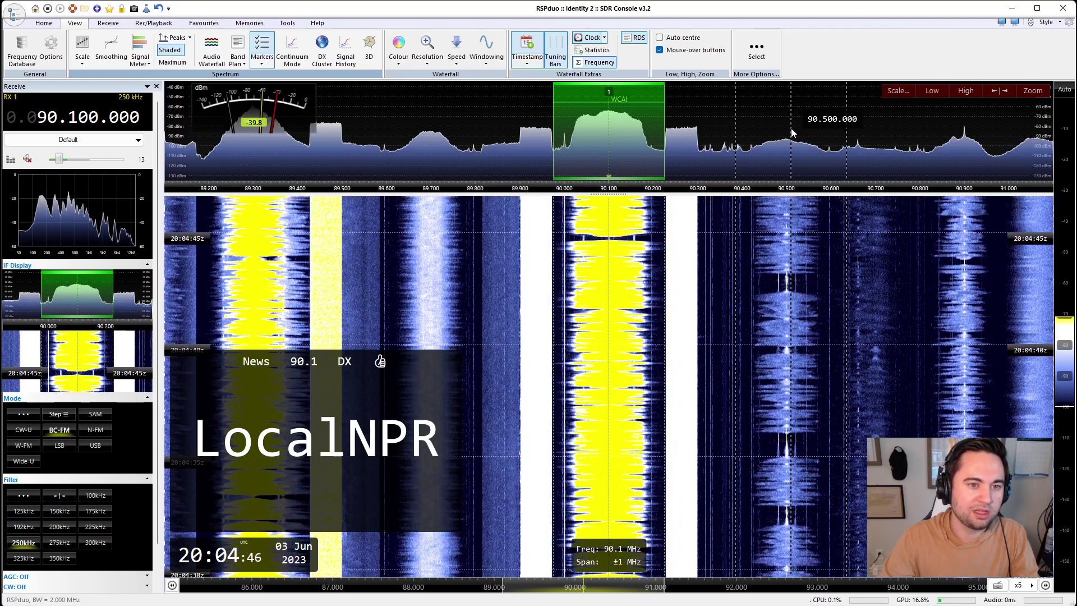
Step: Tune to 90.5 MHz and back to 90.1, then disable markers
left_click(787, 135)
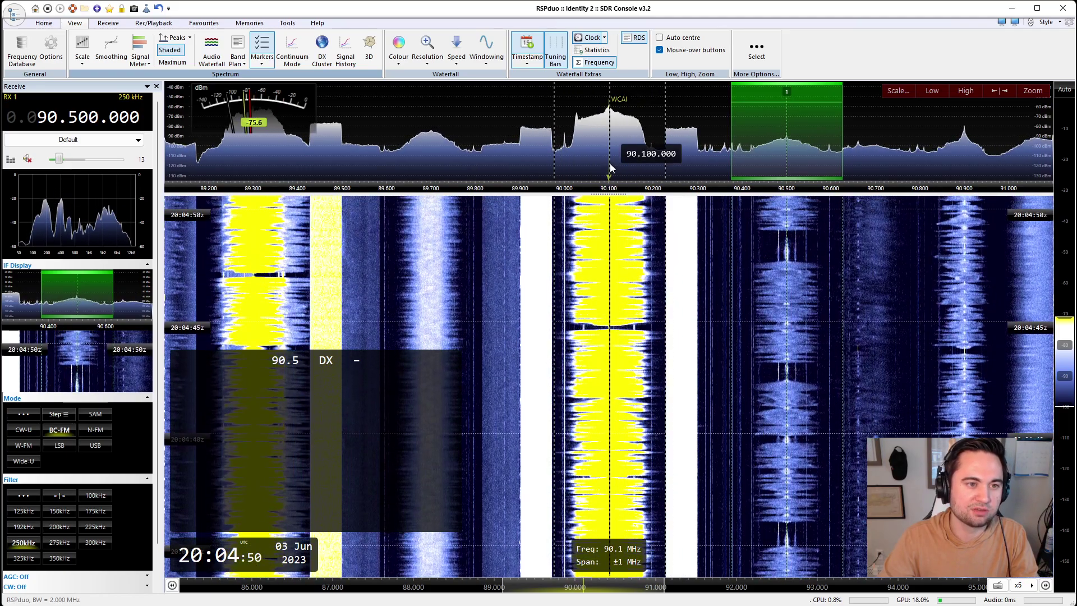
left_click(609, 134)
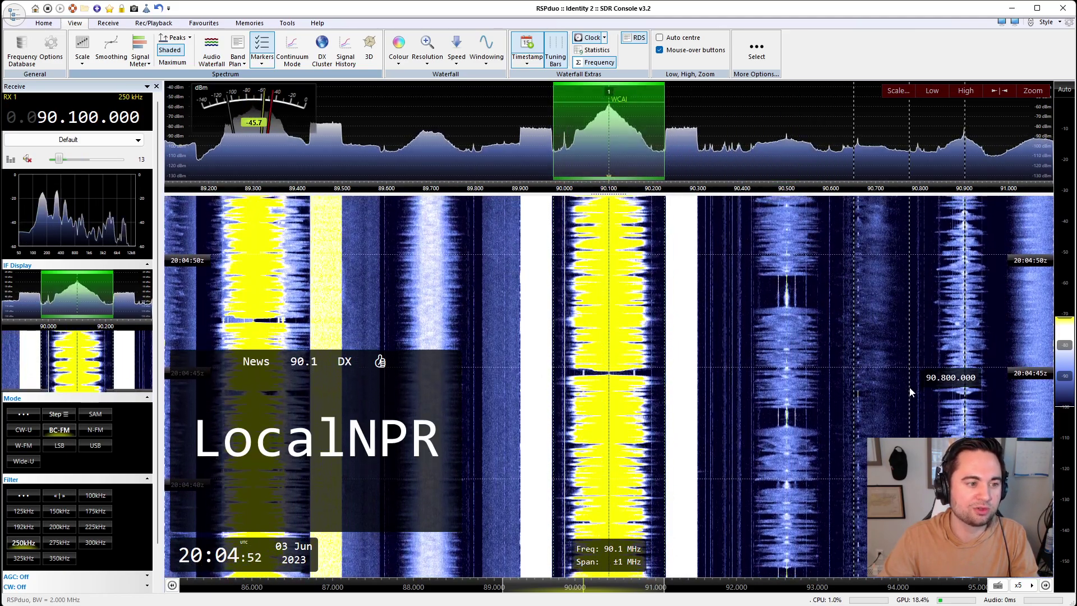
left_click(262, 62)
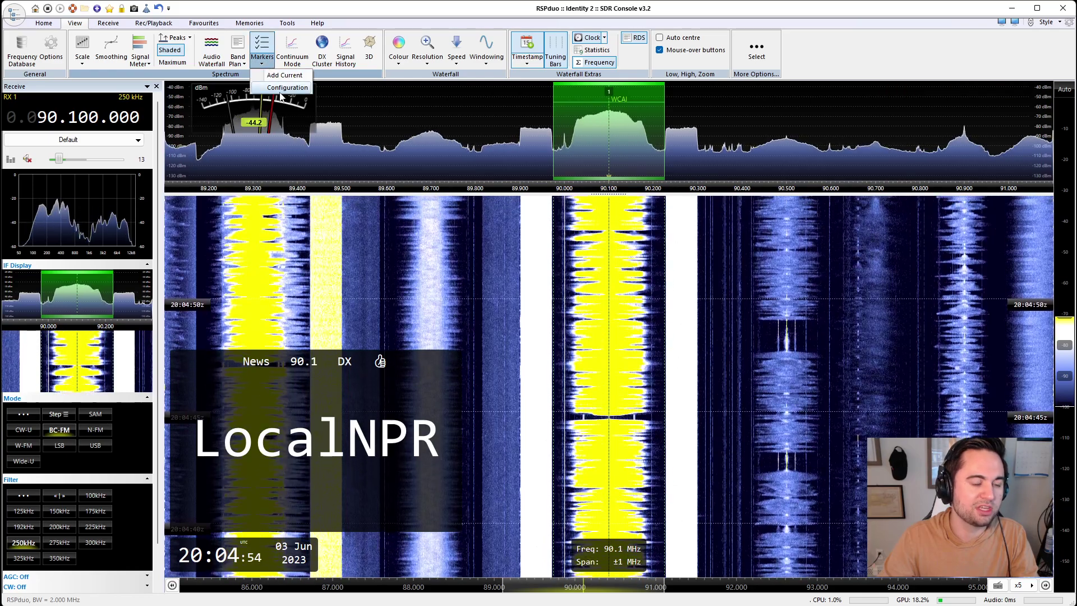
left_click(289, 87)
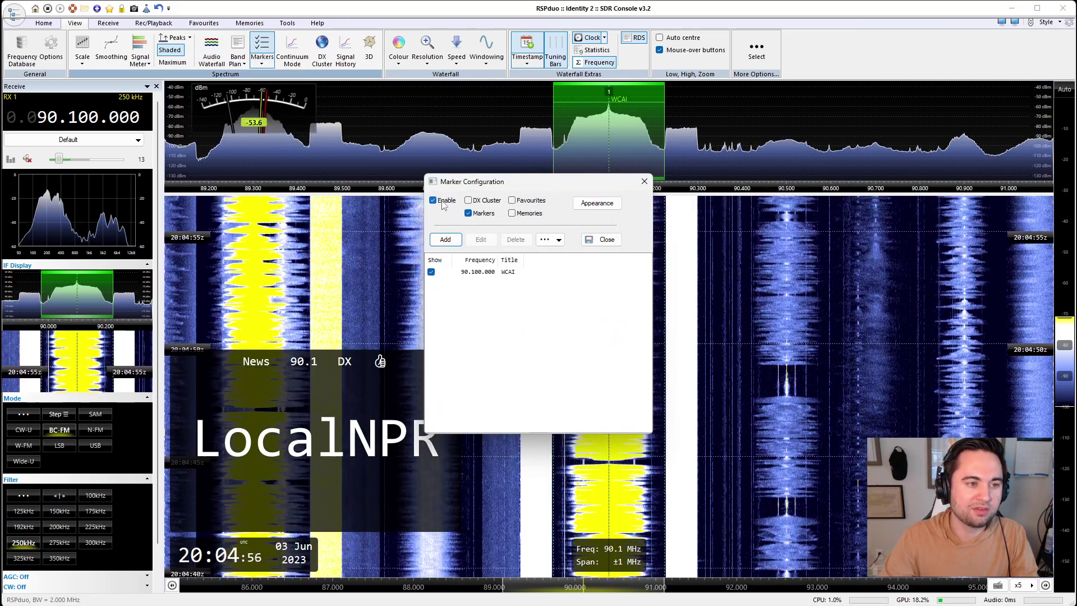
left_click(649, 183)
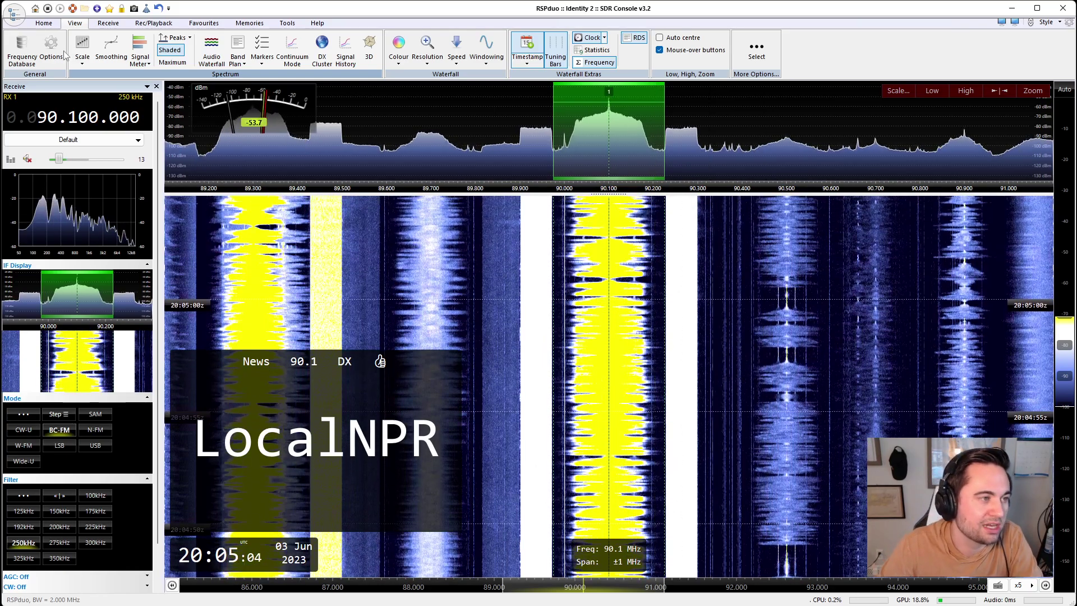
Step: Set RF gain to 9 Max, then lower it to 2, and lighten the waterfall level range
left_click(45, 25)
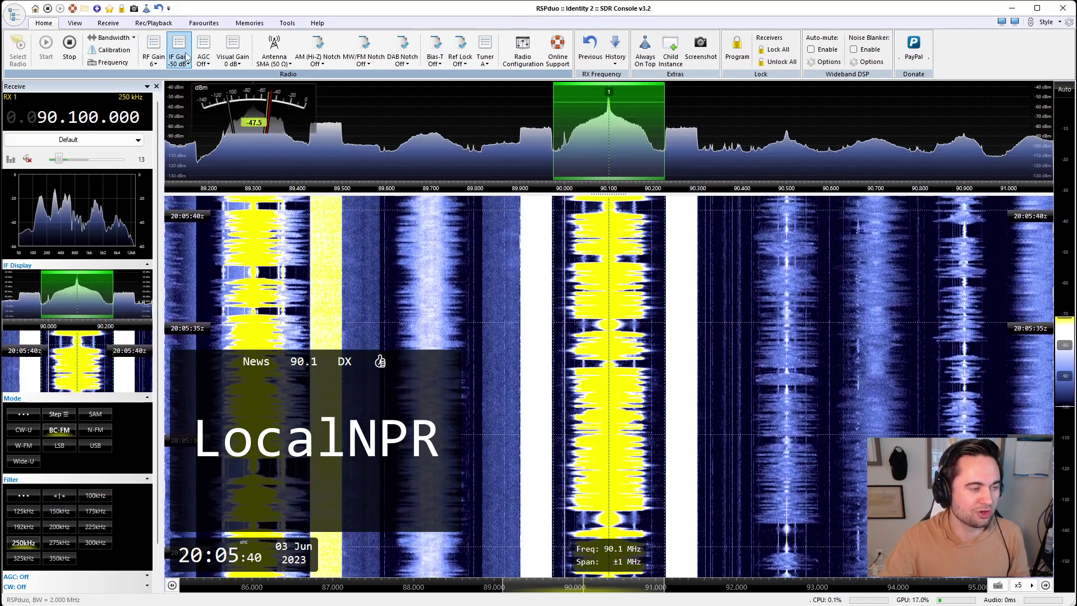
left_click(150, 62)
left_click(161, 110)
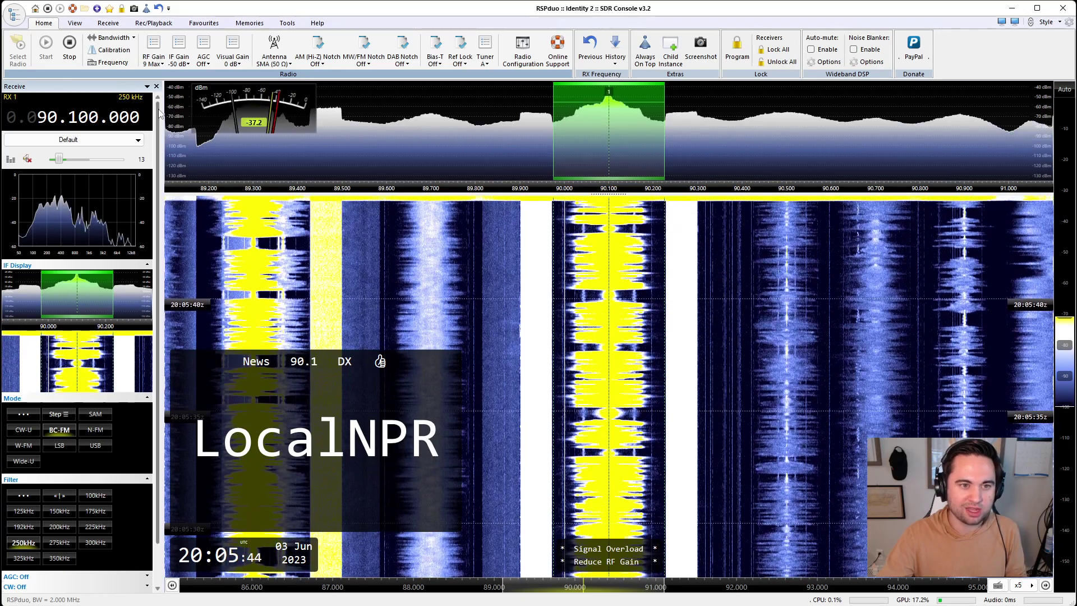
left_click(150, 46)
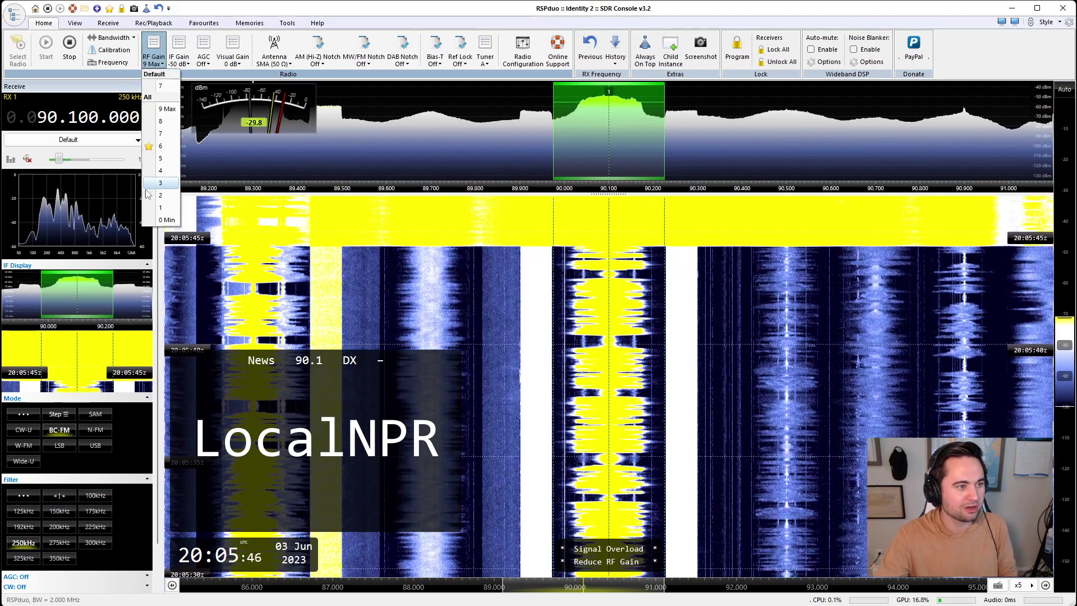
left_click(149, 195)
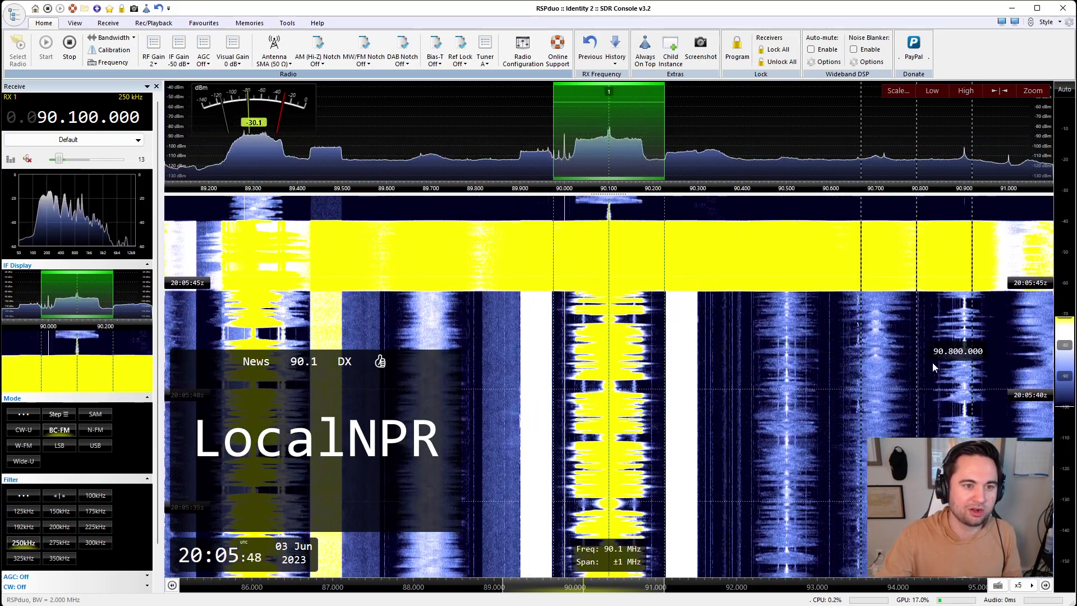
left_click_drag(1062, 376, 1063, 386)
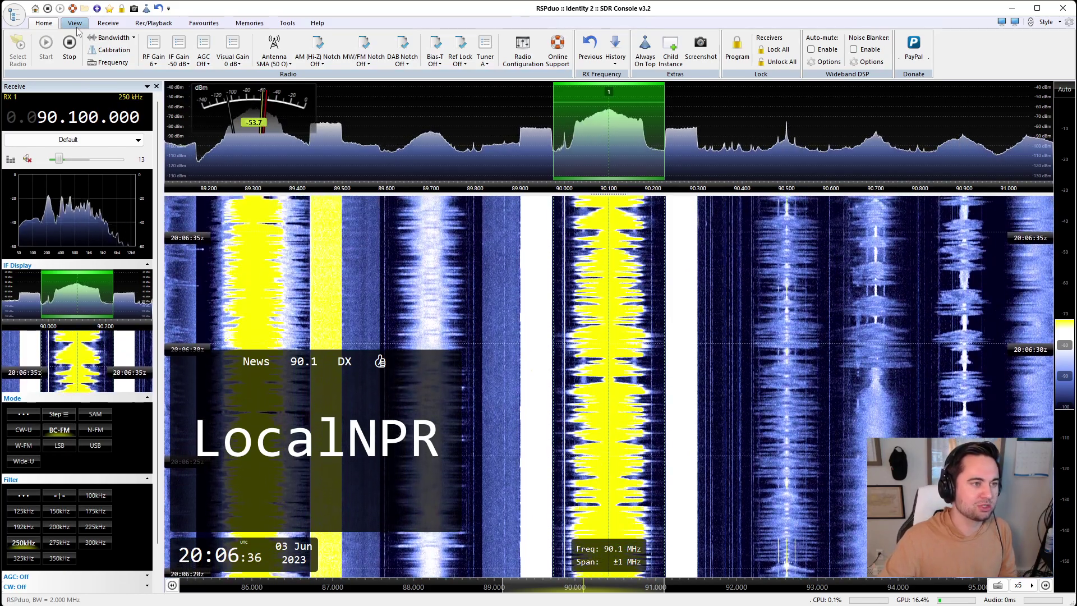
Step: In Tools > Options > Tuning Step Sizes, choose 100 kHz for BFM
left_click(293, 26)
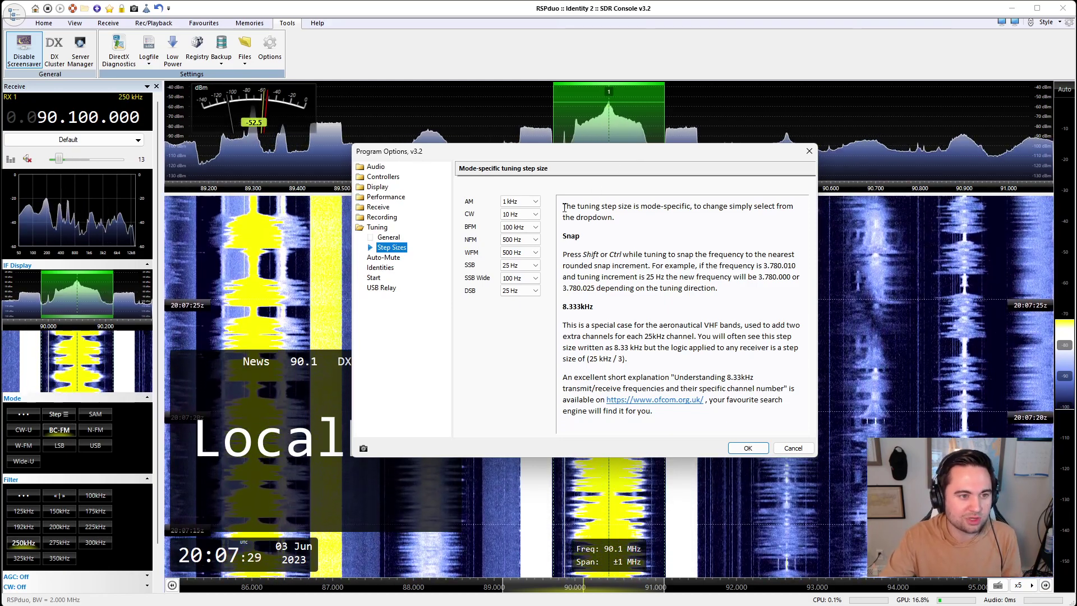
left_click(536, 228)
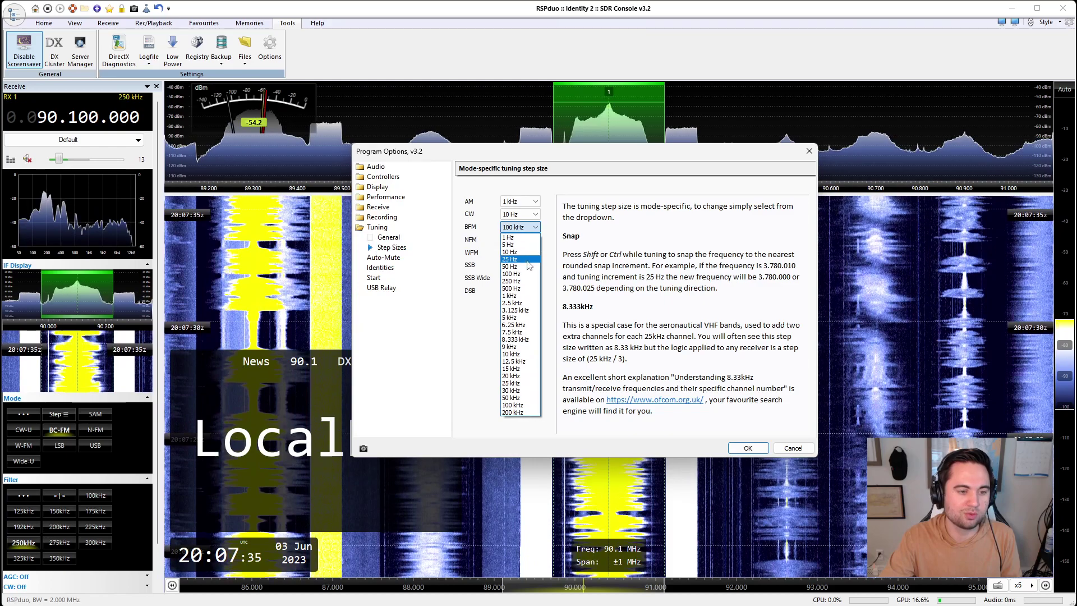
left_click(517, 406)
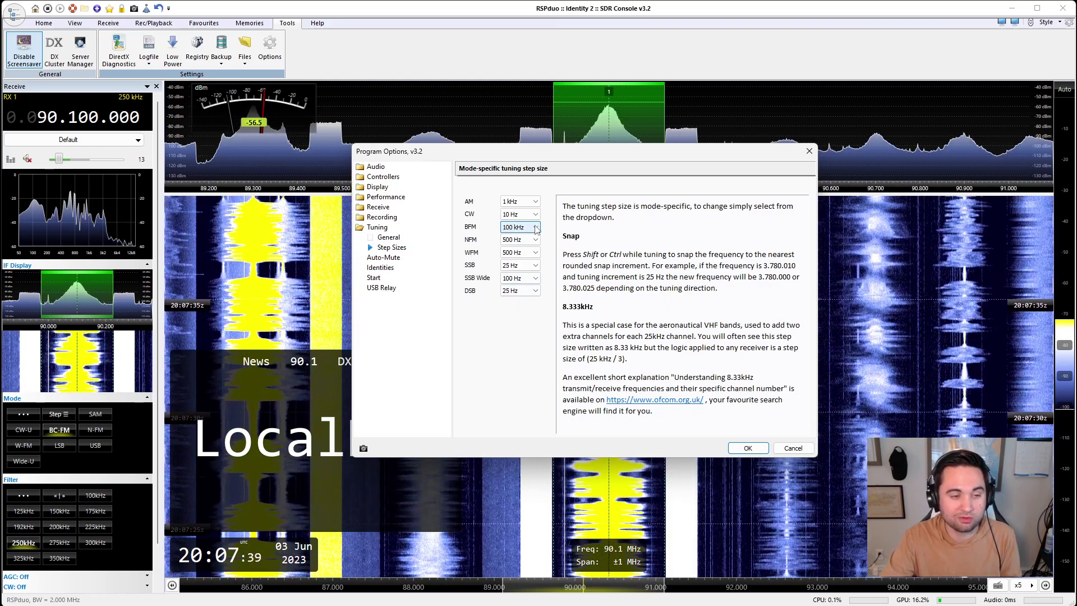
left_click(535, 227)
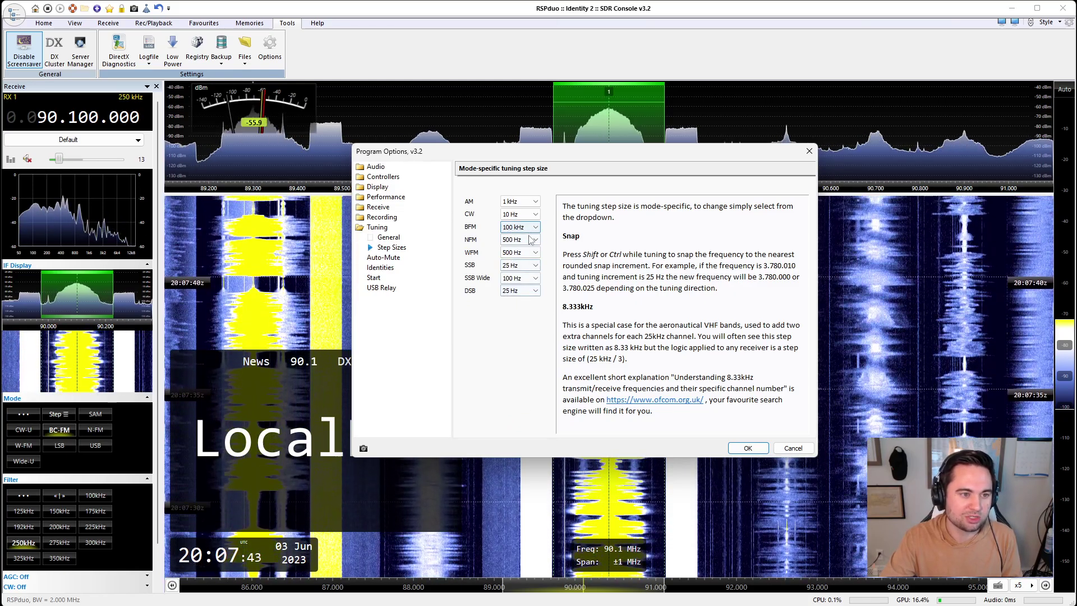
Step: Confirm the tuning step, step through FM stations by 100 kHz, and tune to 90.700 MHz
left_click(748, 448)
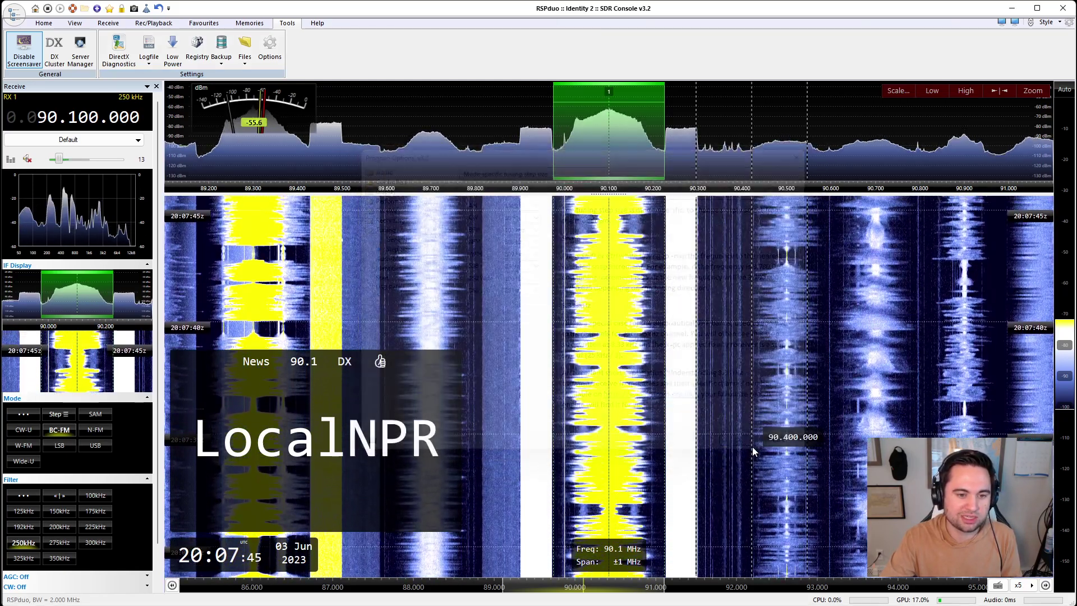
scroll(684, 261, "up", 2)
scroll(682, 272, "up", 4)
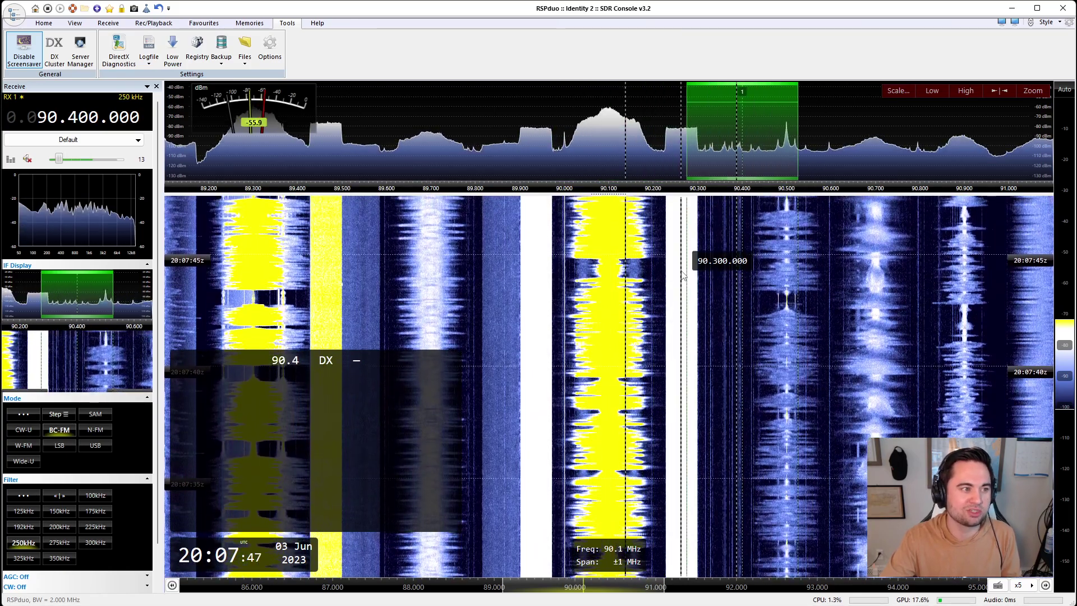
scroll(684, 275, "down", 1)
scroll(683, 275, "down", 9)
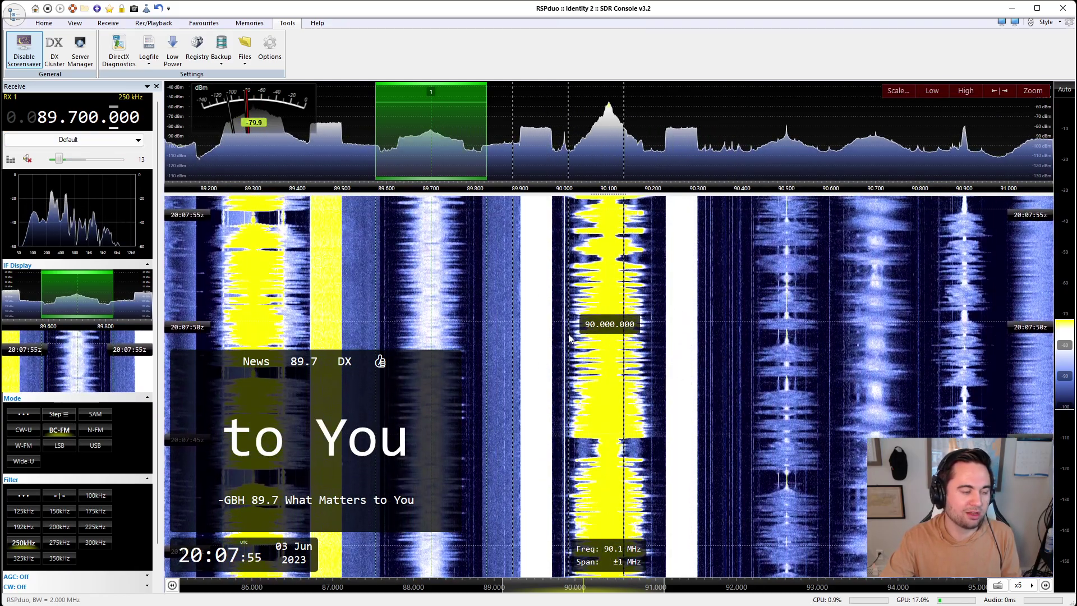
scroll(559, 310, "up", 1)
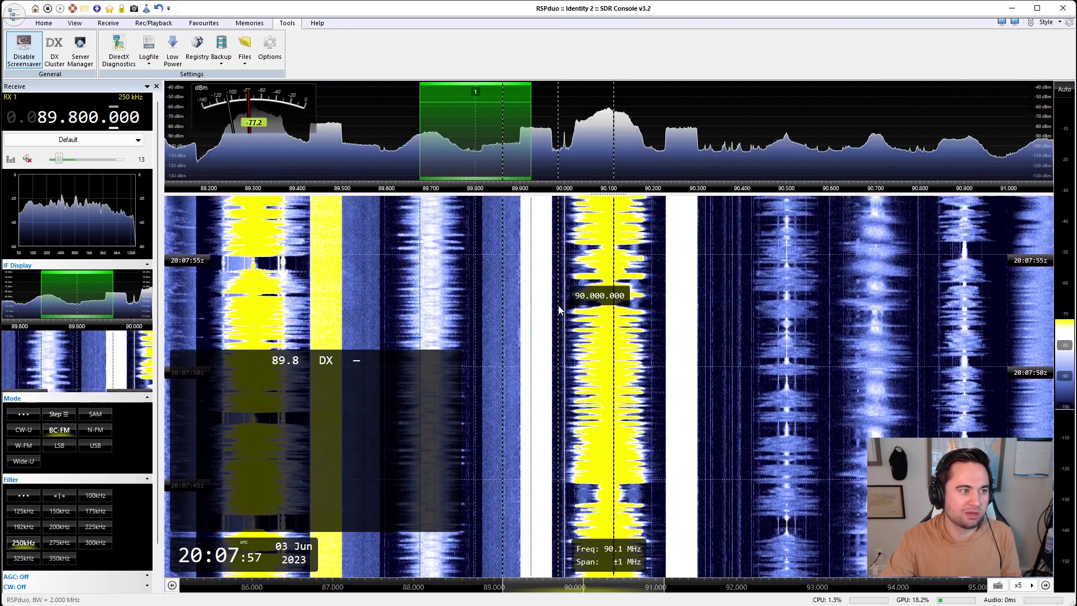
scroll(558, 310, "up", 1)
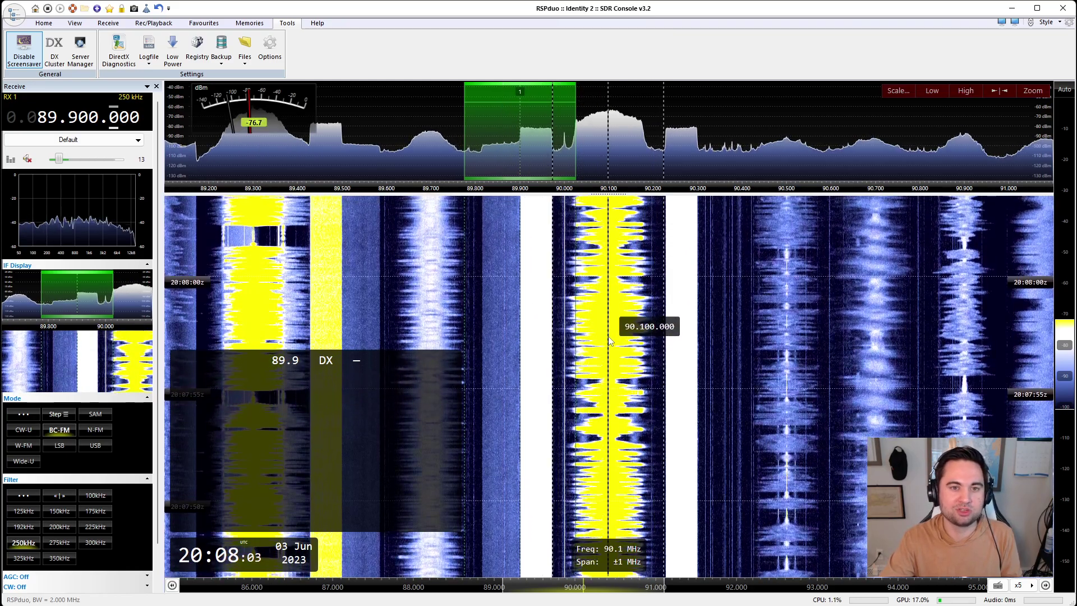
scroll(622, 345, "up", 3)
scroll(623, 348, "down", 8)
scroll(623, 350, "up", 11)
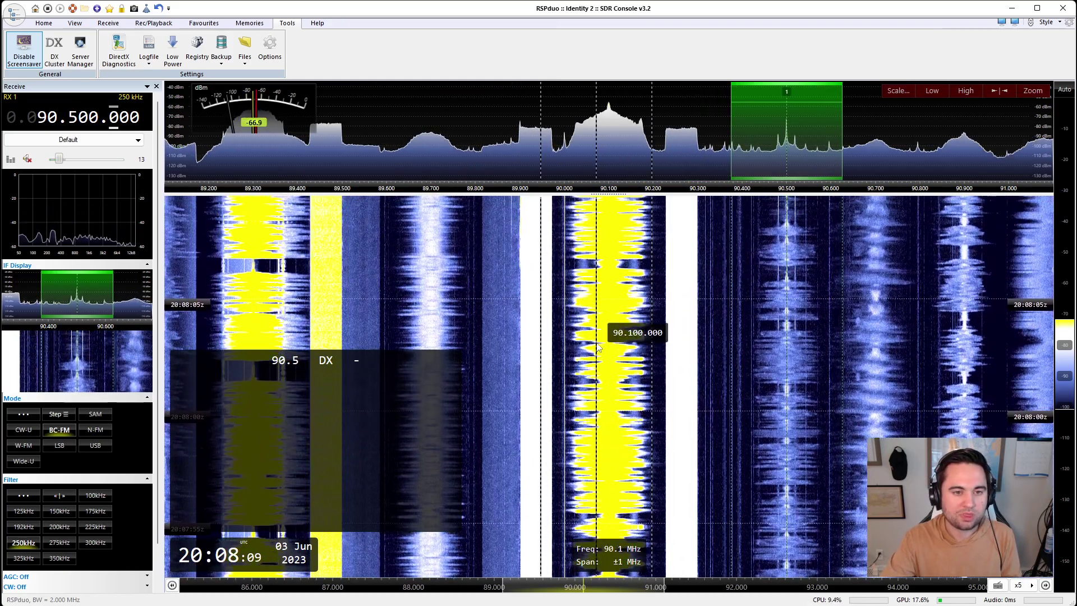
left_click(878, 297)
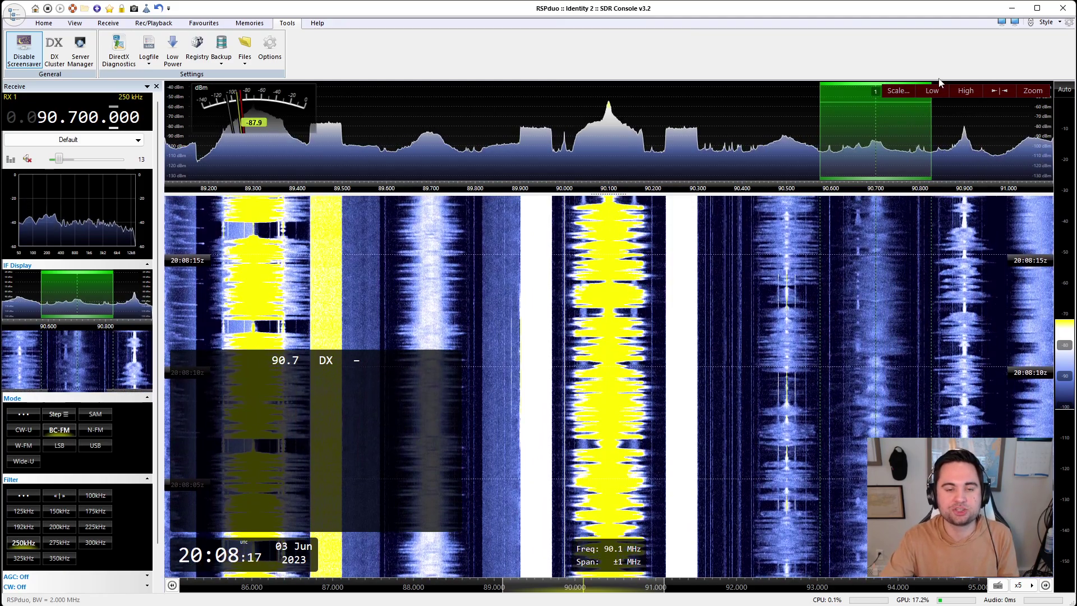
Step: Check the spectrum level and zoom controls, then enlarge the spectrum relative to the waterfall
left_click(936, 91)
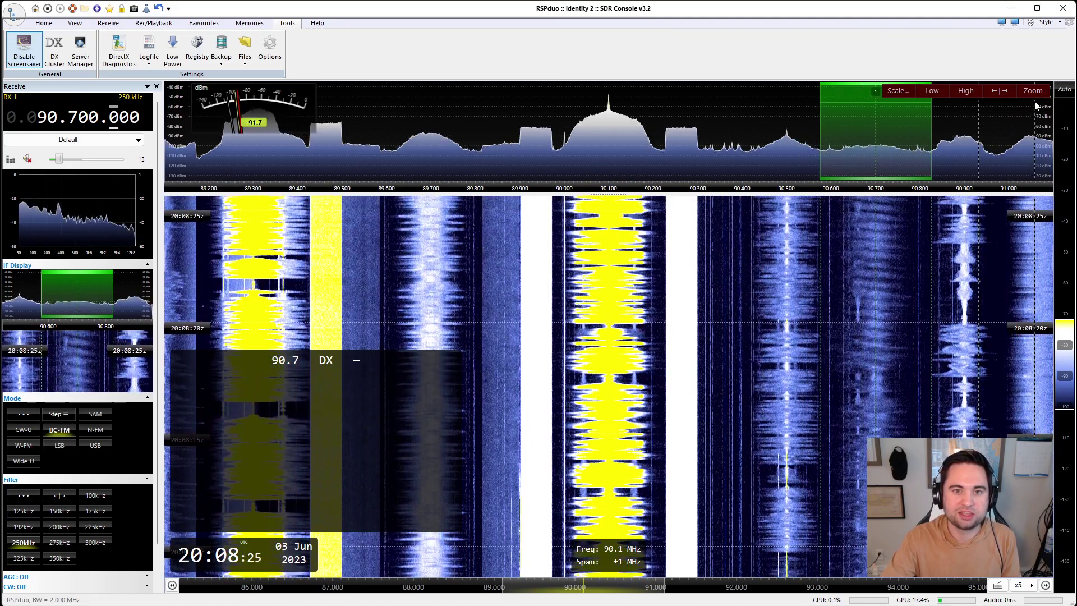
left_click(999, 93)
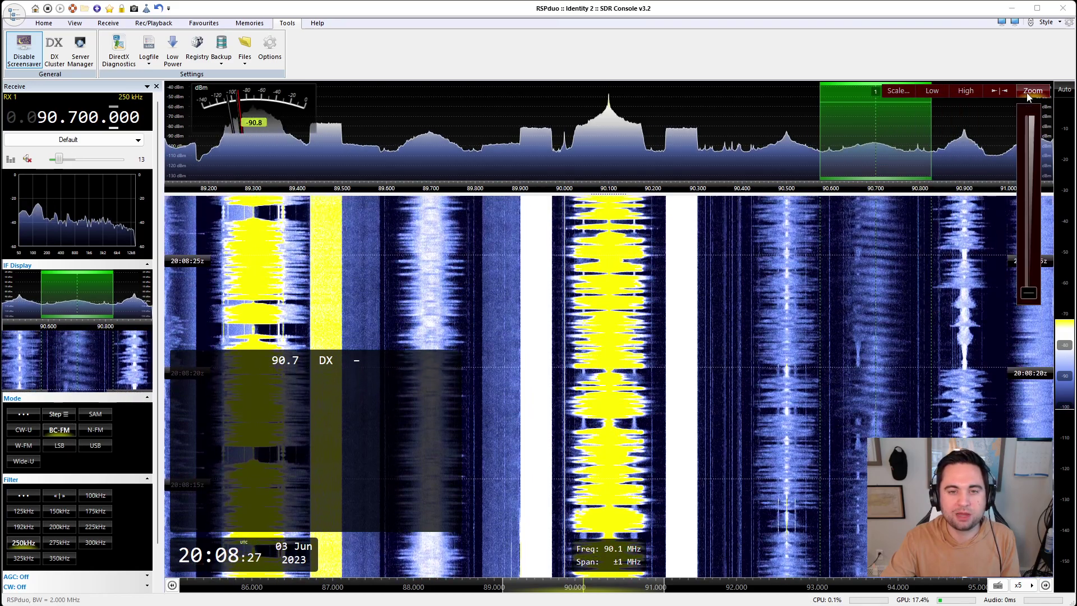
left_click(961, 93)
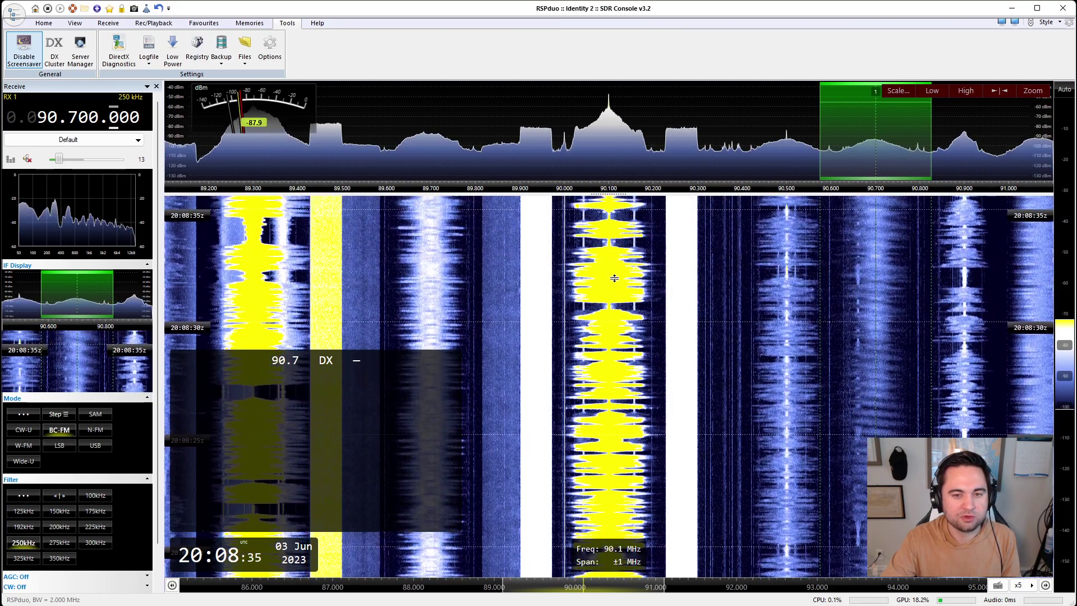
left_click_drag(617, 194, 623, 278)
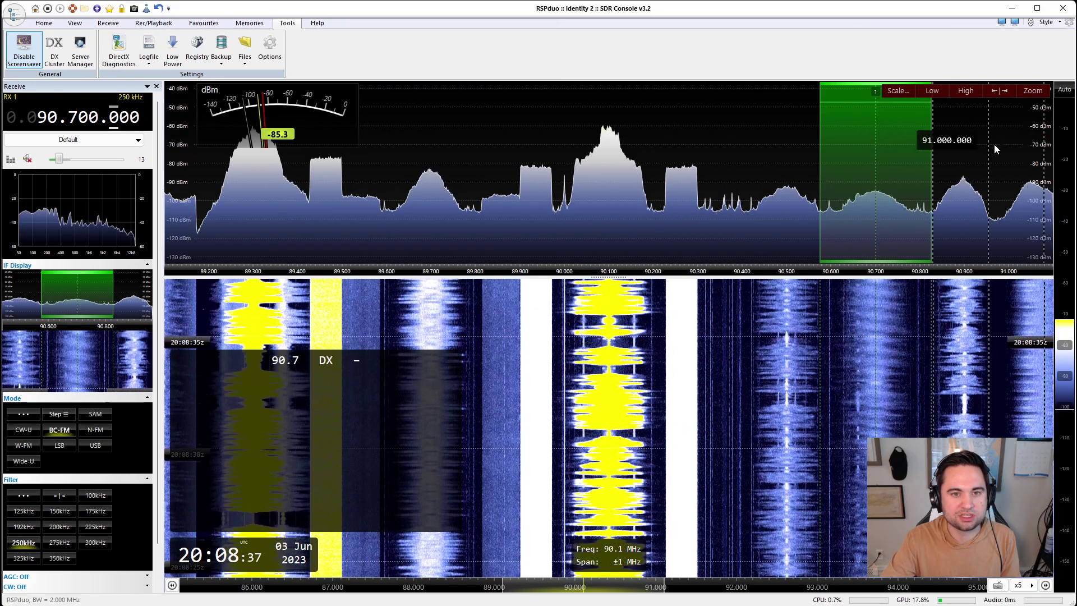
Step: Set the spectrum's Low level limit to about −110 dBm
mouse_move(969, 94)
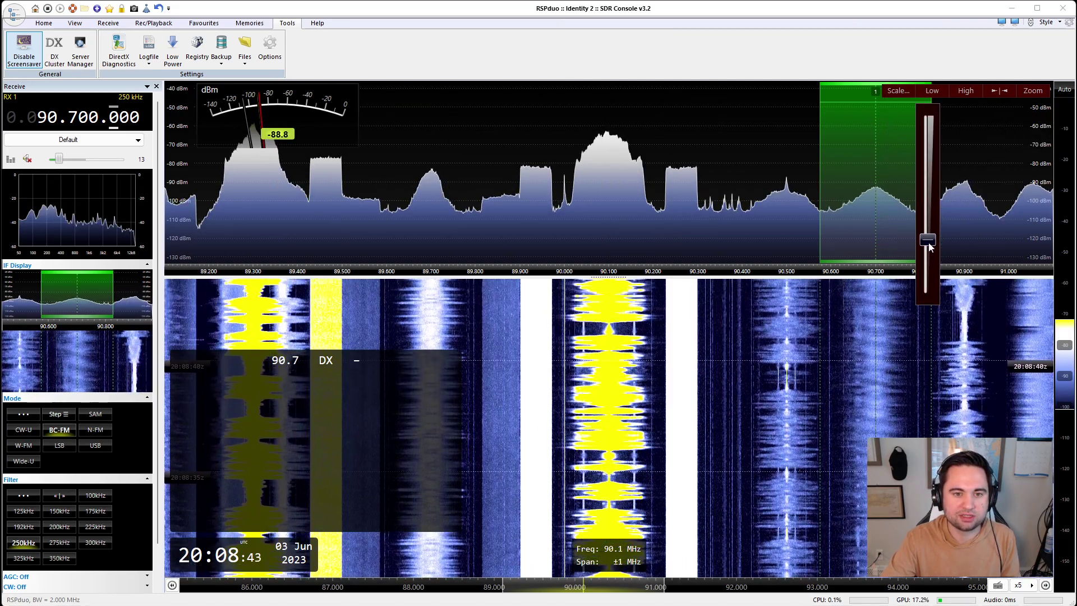
left_click_drag(928, 240, 931, 196)
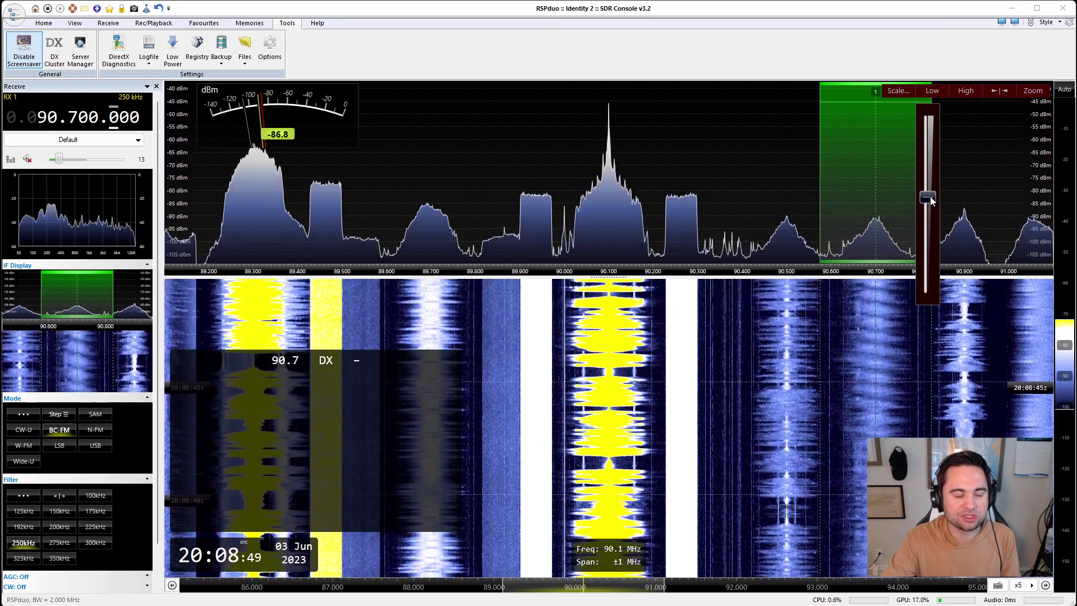
left_click_drag(930, 196, 966, 261)
left_click(966, 91)
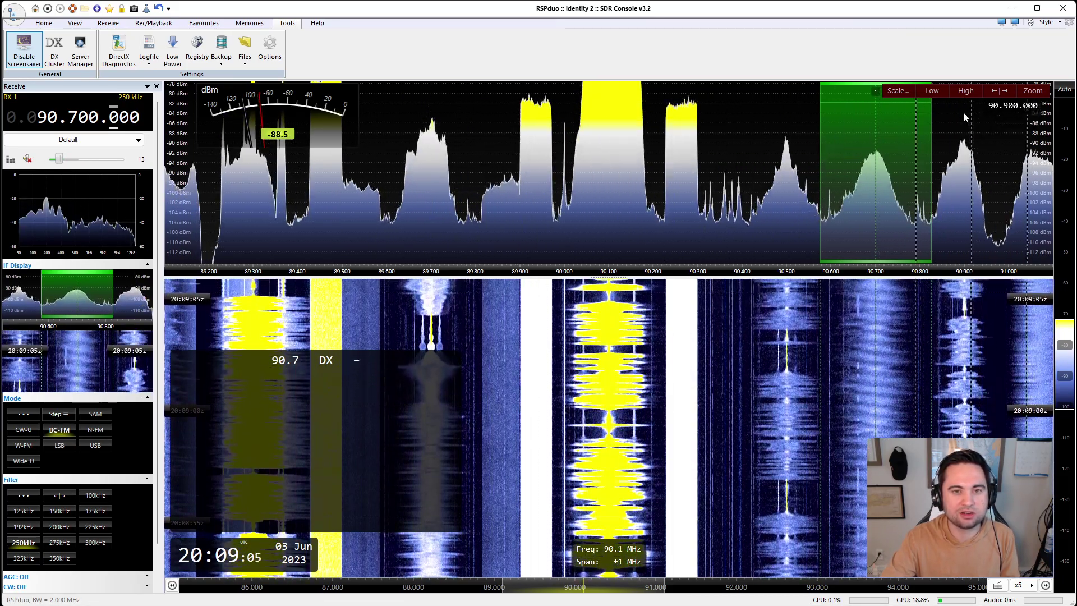
Step: Set the High level limit to about −50 dBm and readjust the spectrum/waterfall divider
left_click(972, 91)
left_click_drag(964, 261, 930, 221)
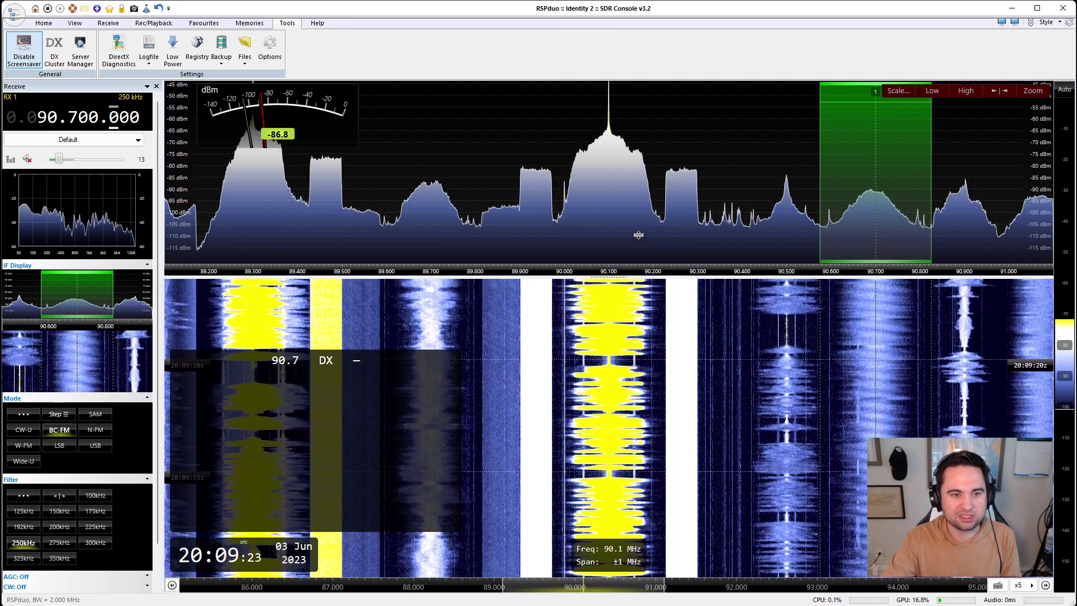
left_click_drag(638, 236, 639, 193)
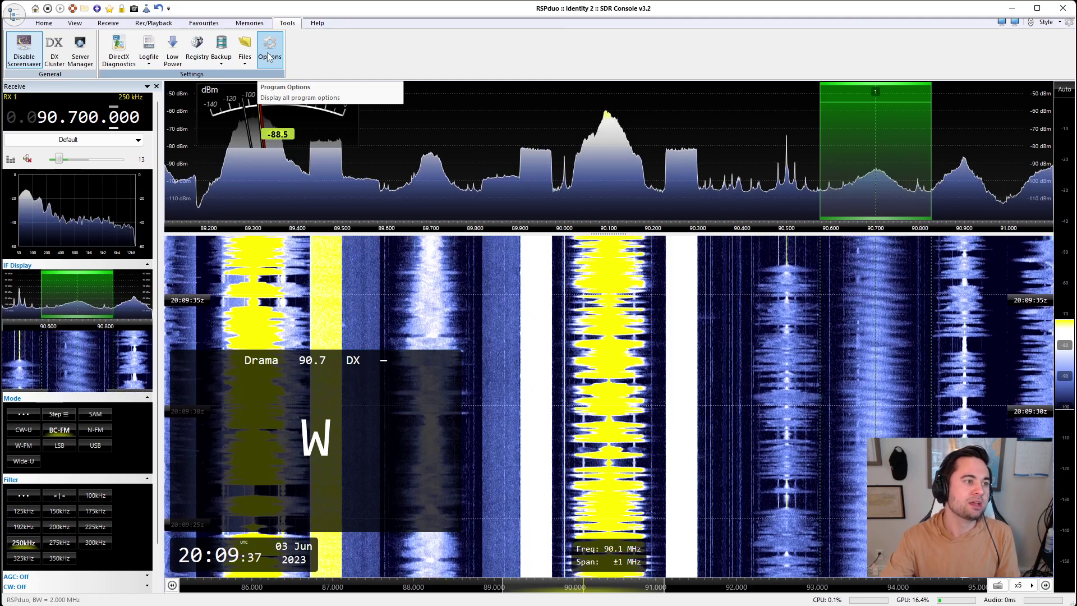
Step: Open the Broadcast FM dropdown list from the Receive ribbon tab
left_click(108, 23)
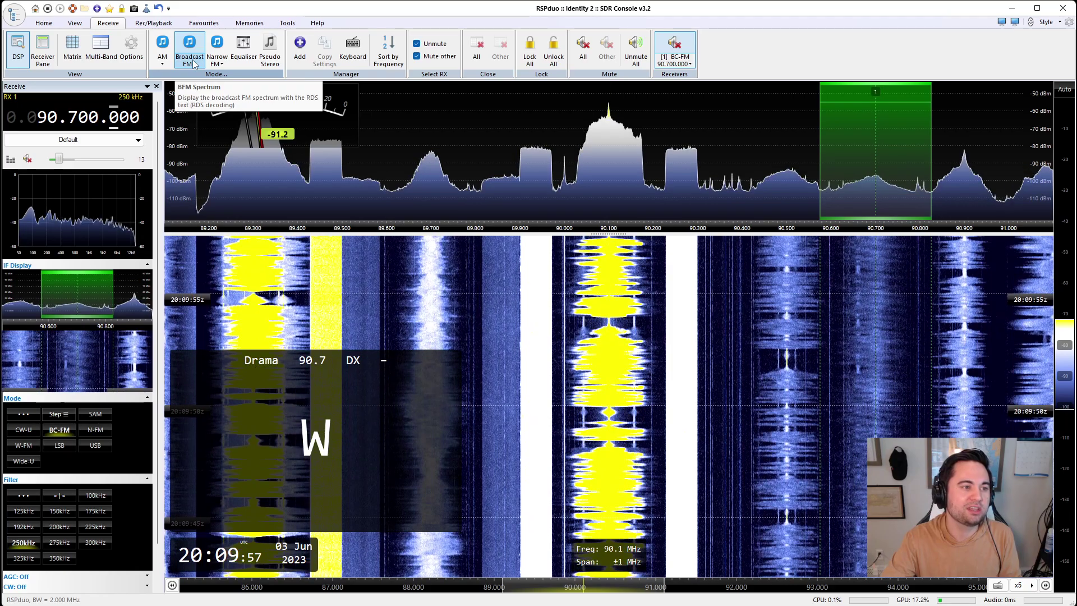
left_click(194, 66)
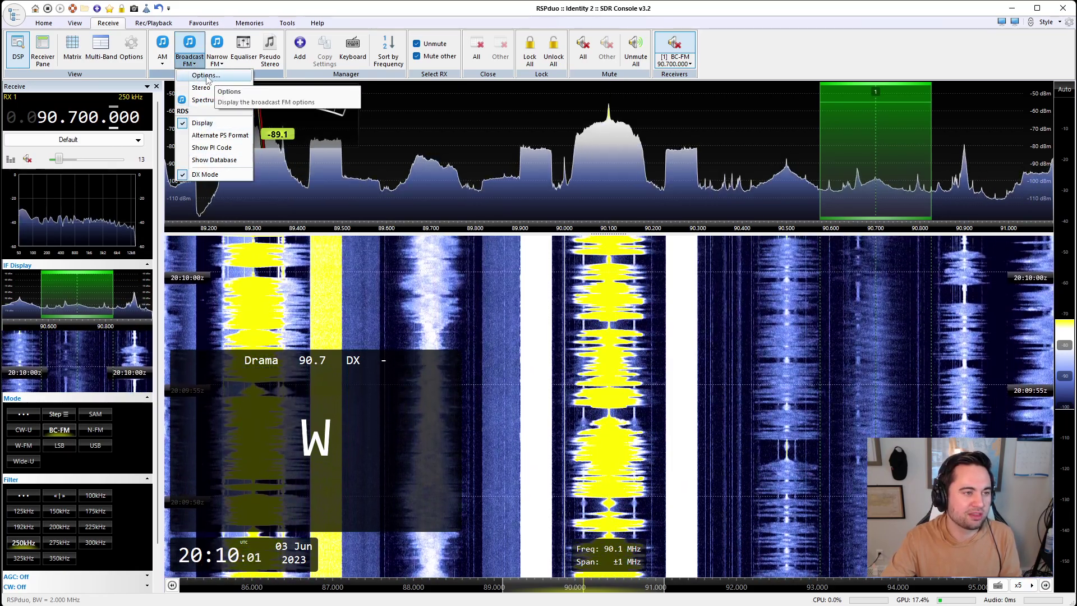
Step: Open the Broadcast FM Options page, enable Show PI code, and move the window right
left_click(206, 75)
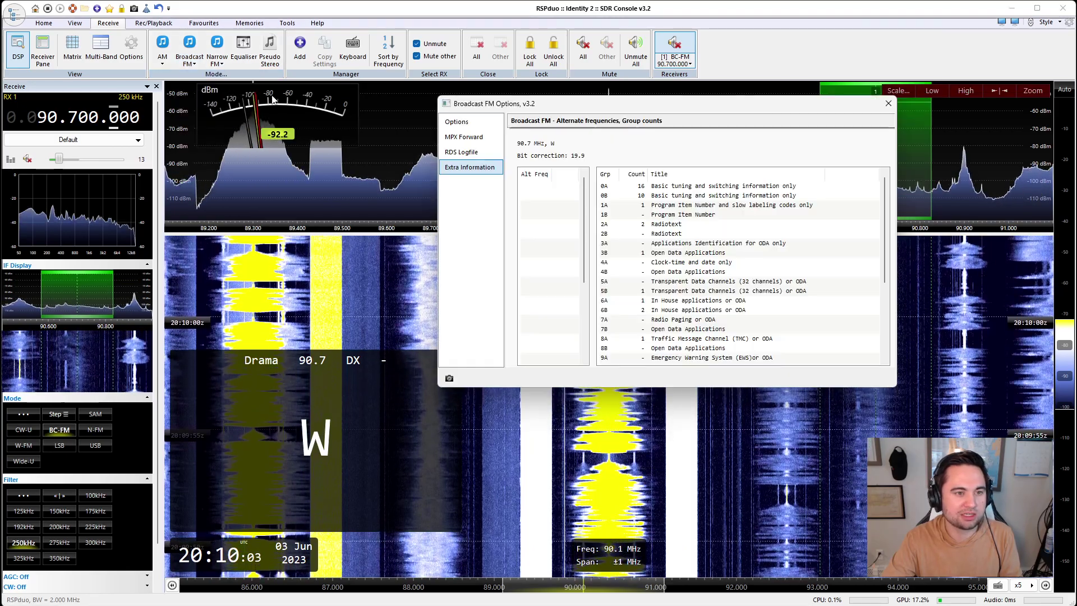
left_click(476, 123)
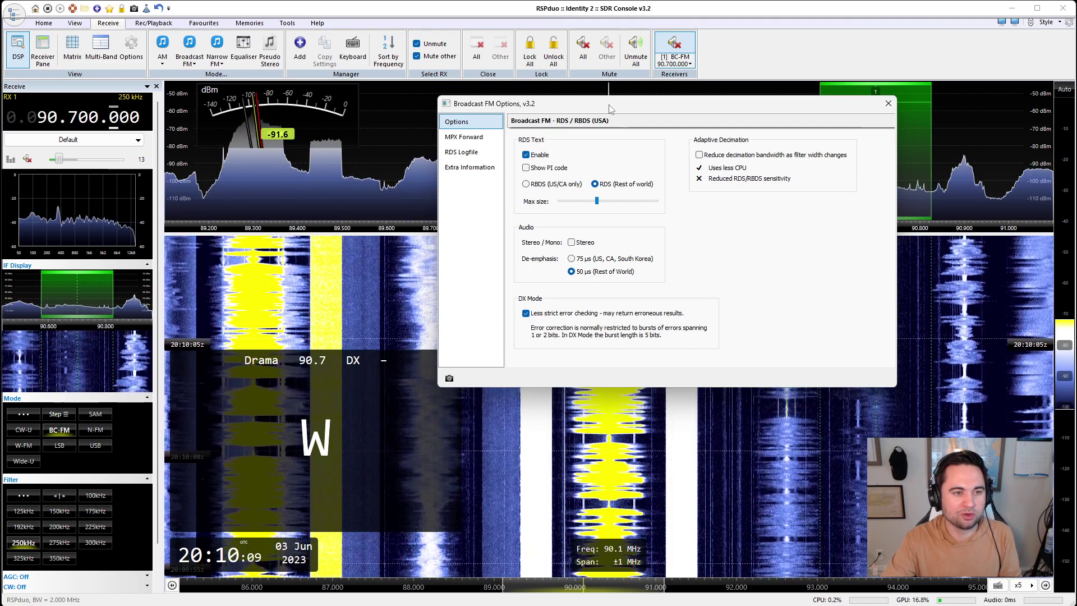
left_click(527, 168)
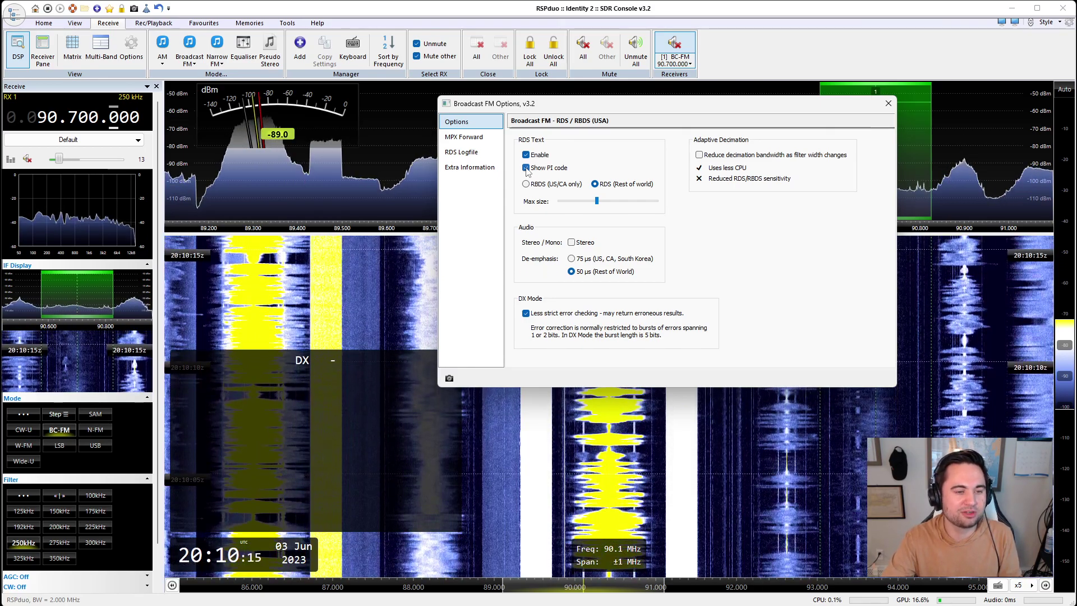
left_click_drag(662, 109, 670, 80)
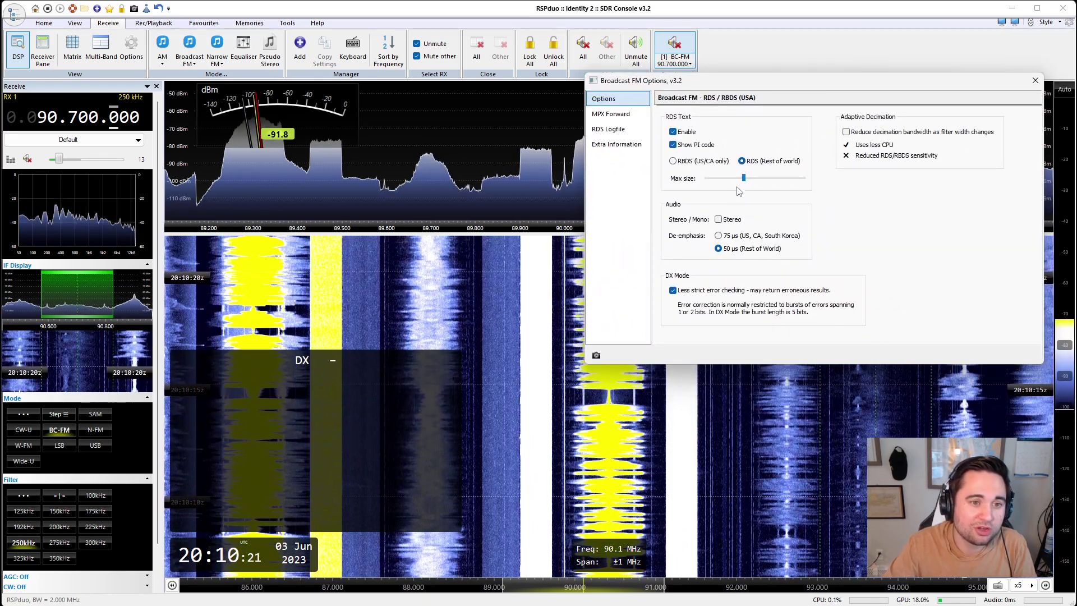
Step: Nudge Max size up, enable Stereo, 75 µs de-emphasis and RBDS (US/CA only)
mouse_move(745, 178)
left_mouse_down()
mouse_move(796, 181)
mouse_move(746, 183)
left_mouse_up()
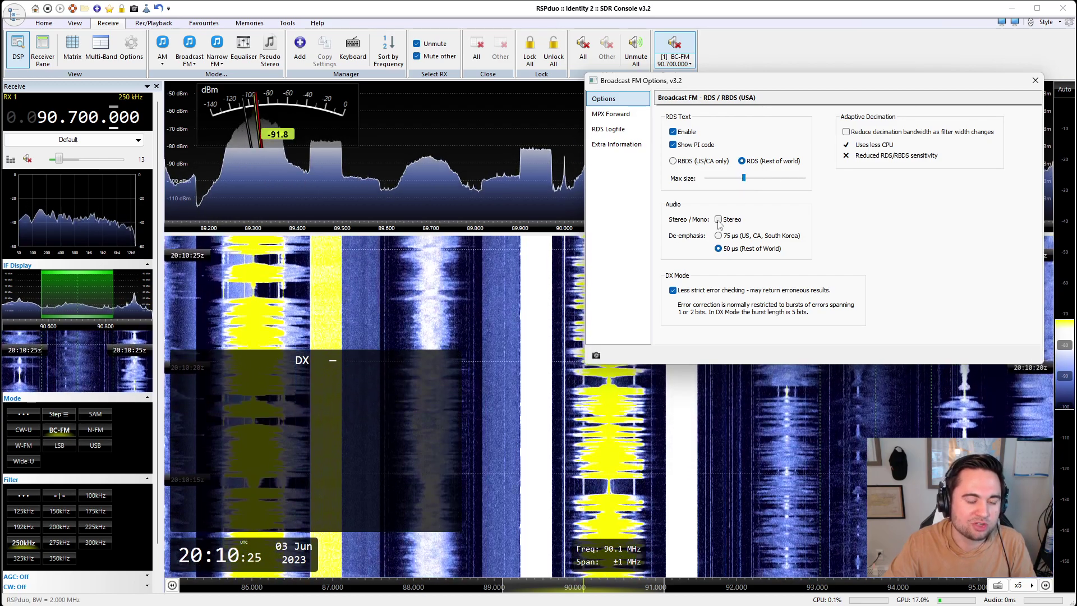
left_click(720, 221)
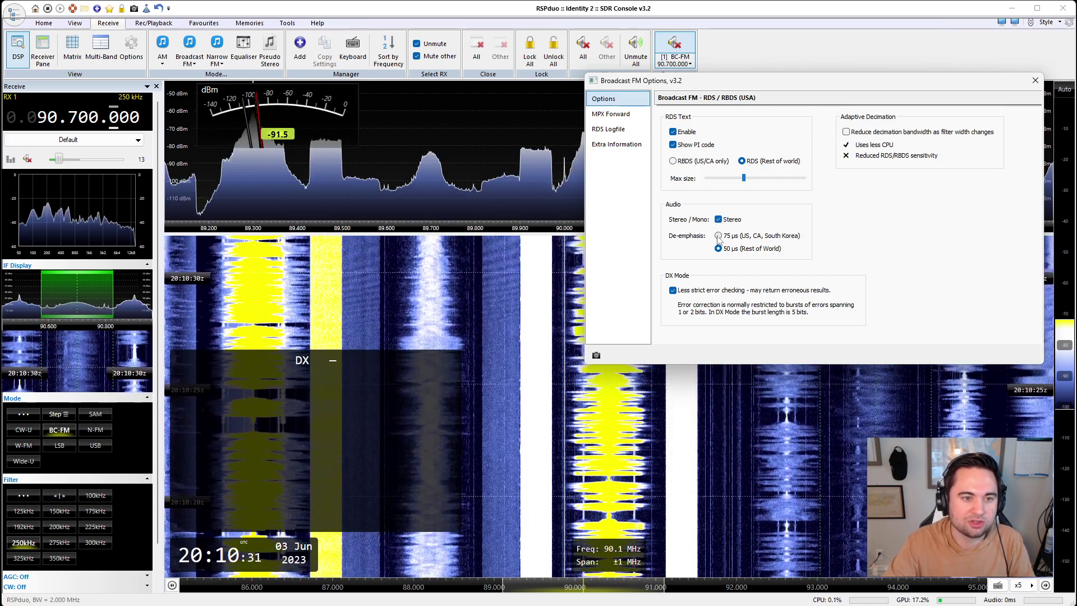
left_click(718, 236)
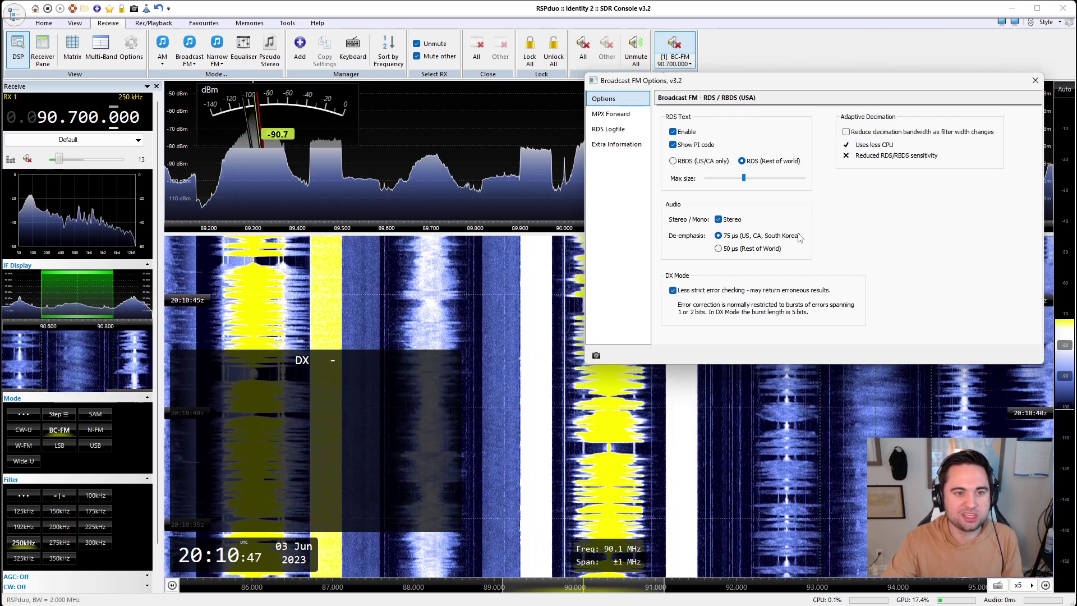
left_click(673, 162)
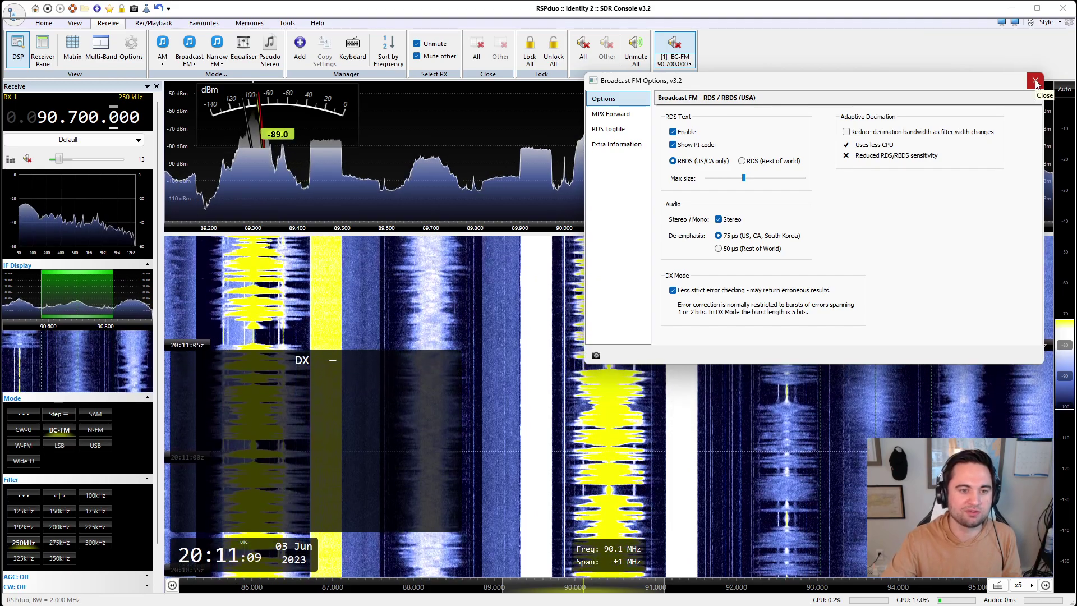
left_click(1035, 83)
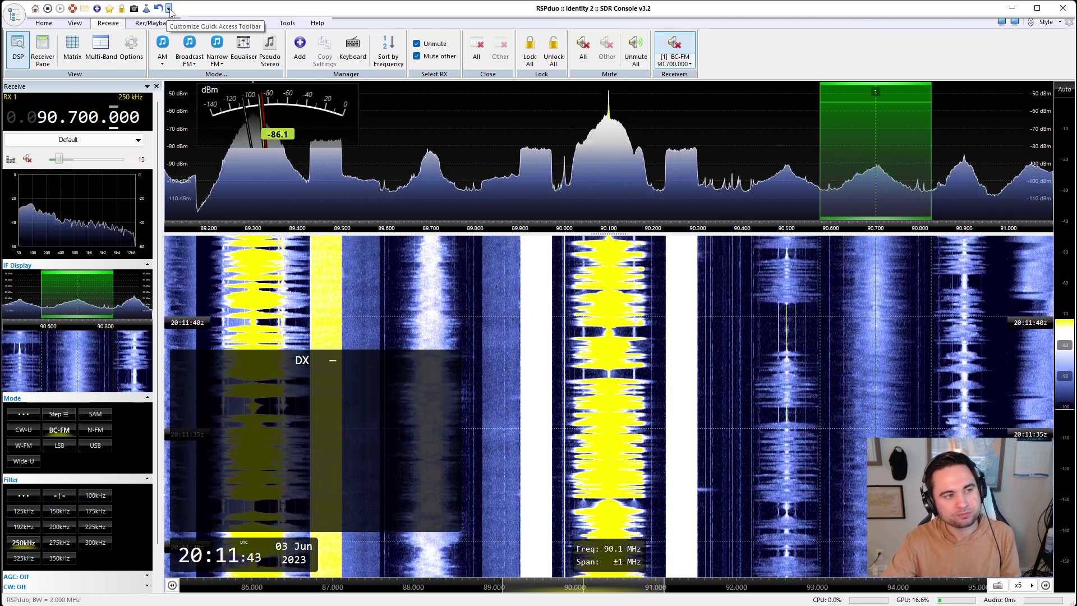
Step: Remove Previous, Always On Top and Screenshot from the quick access toolbar
left_click(169, 7)
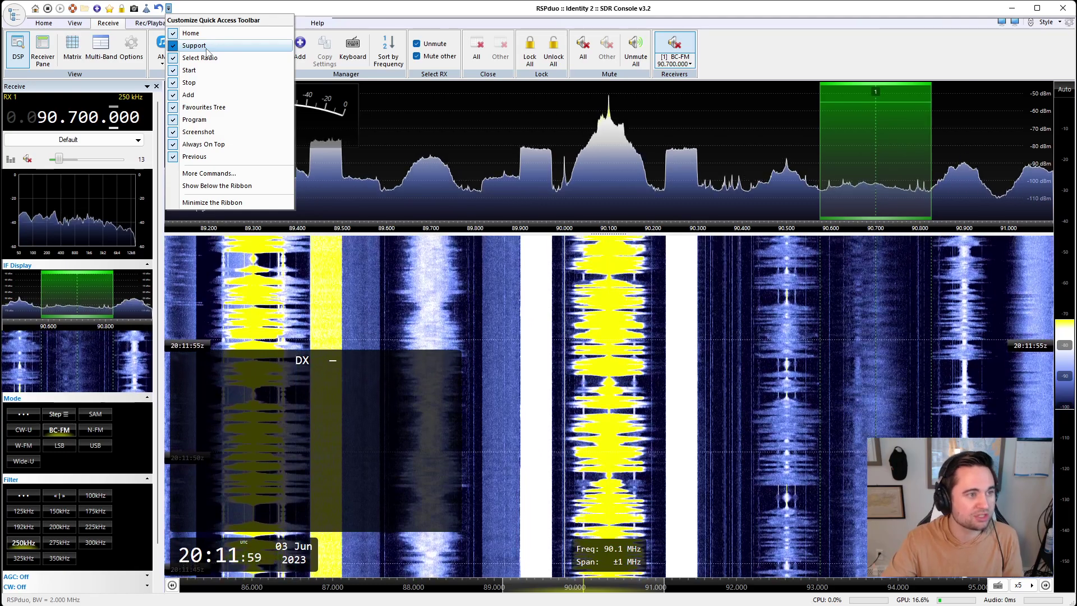
left_click(194, 156)
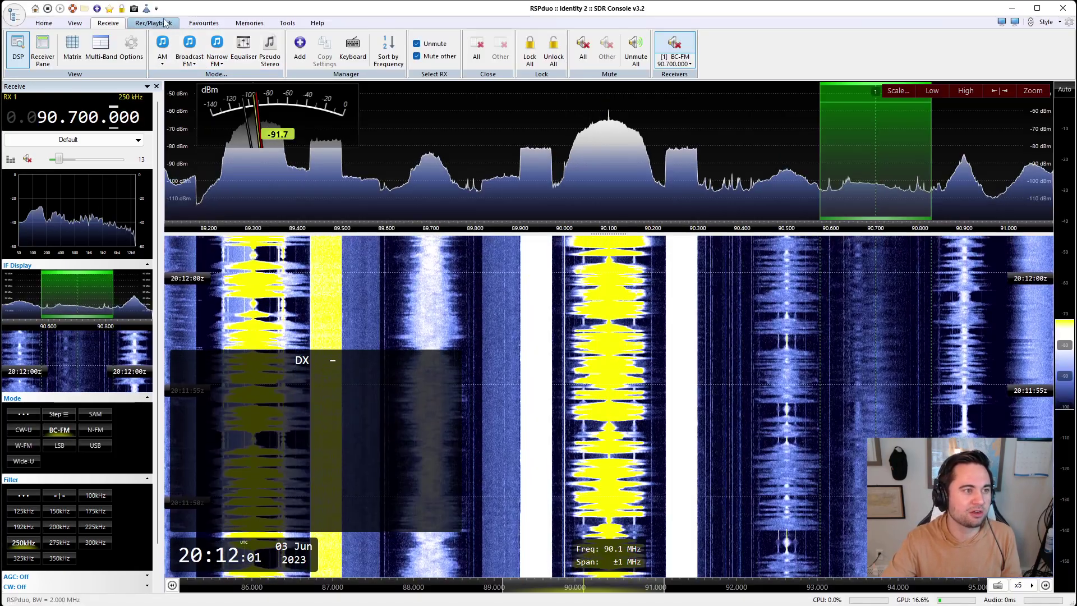
left_click(157, 8)
left_click(186, 144)
left_click(144, 8)
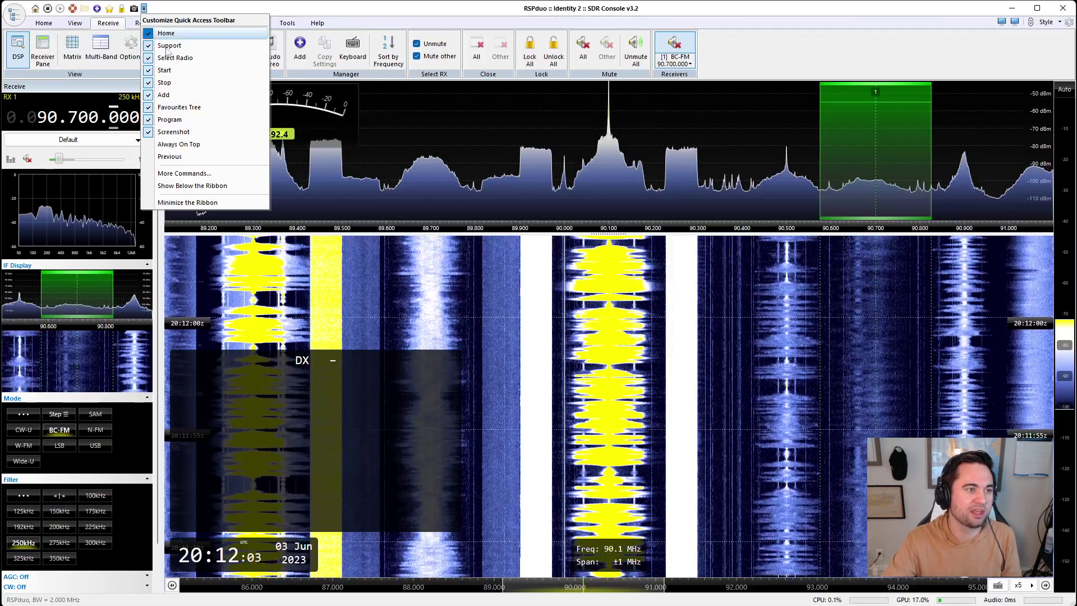
left_click(185, 132)
Step: Remove Program, Favourites Tree, Add and Select Radio from the quick access toolbar
left_click(134, 7)
left_click(168, 120)
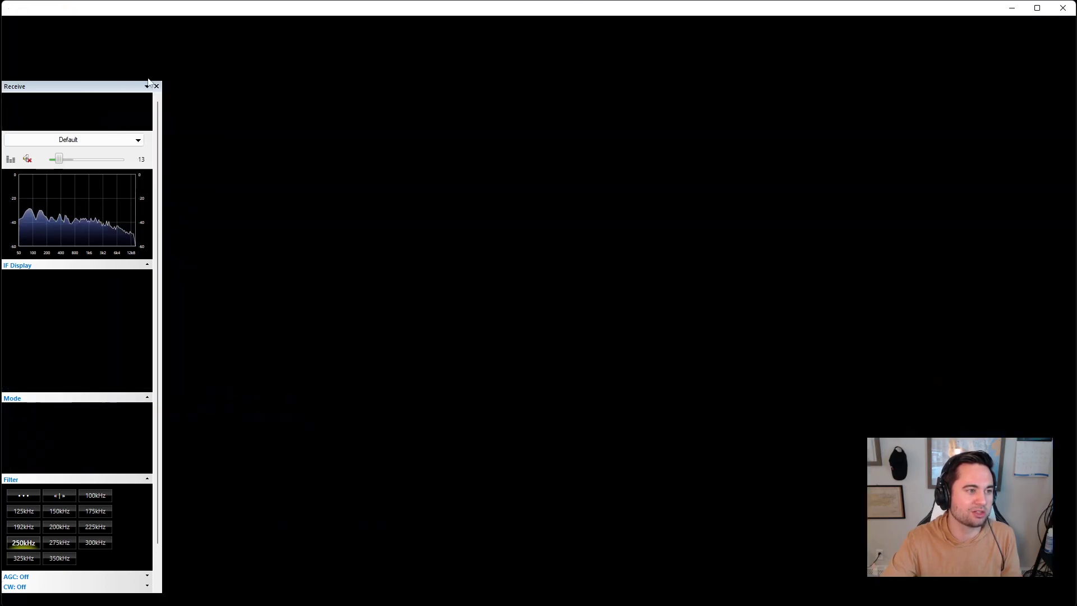
left_click(119, 8)
left_click(142, 107)
left_click(107, 7)
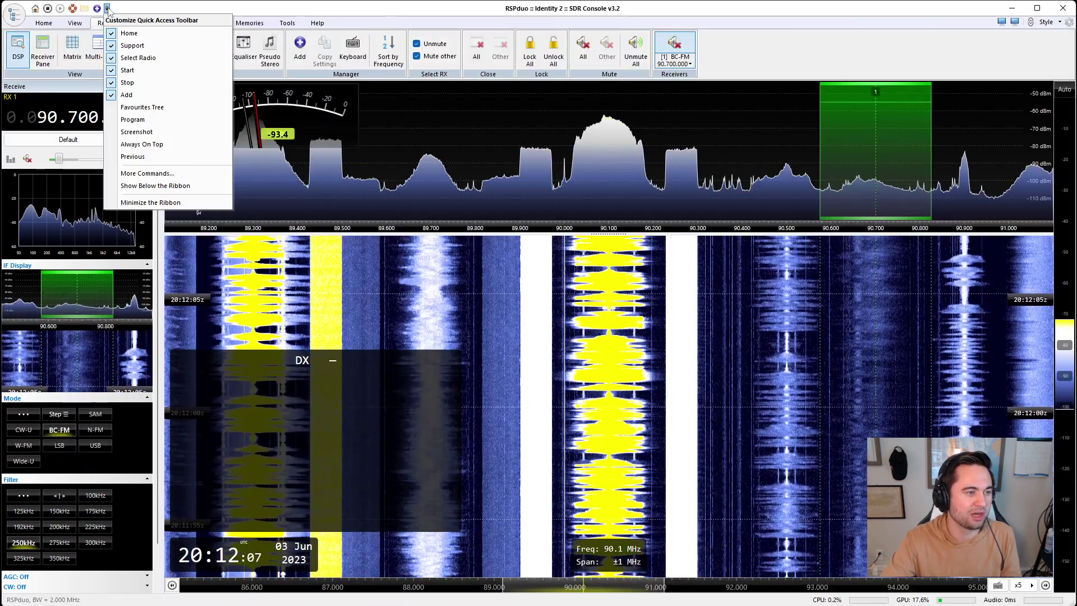
left_click(140, 95)
left_click(95, 7)
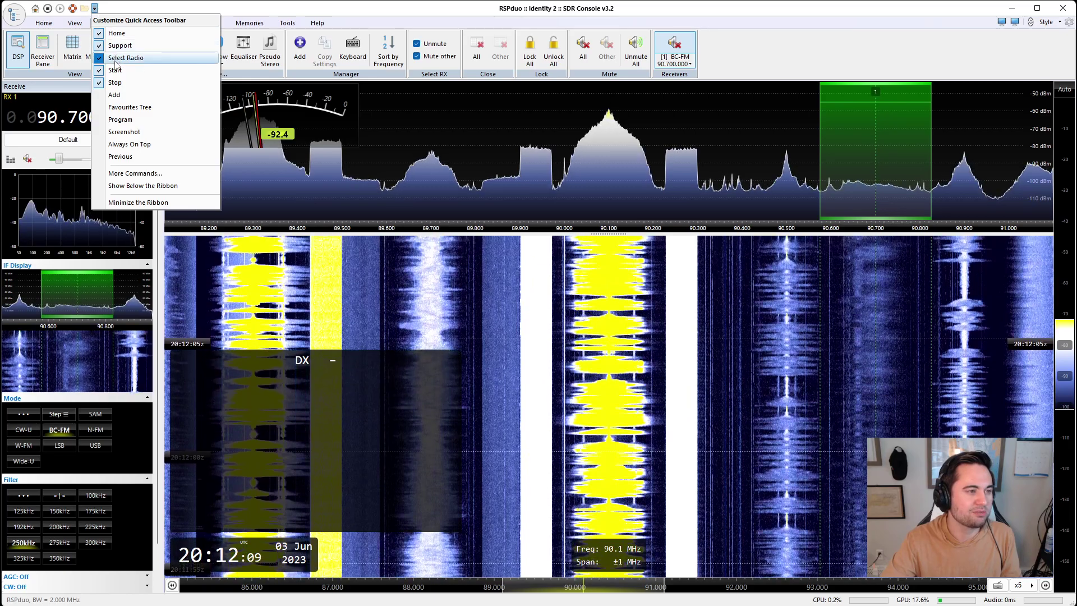
left_click(118, 57)
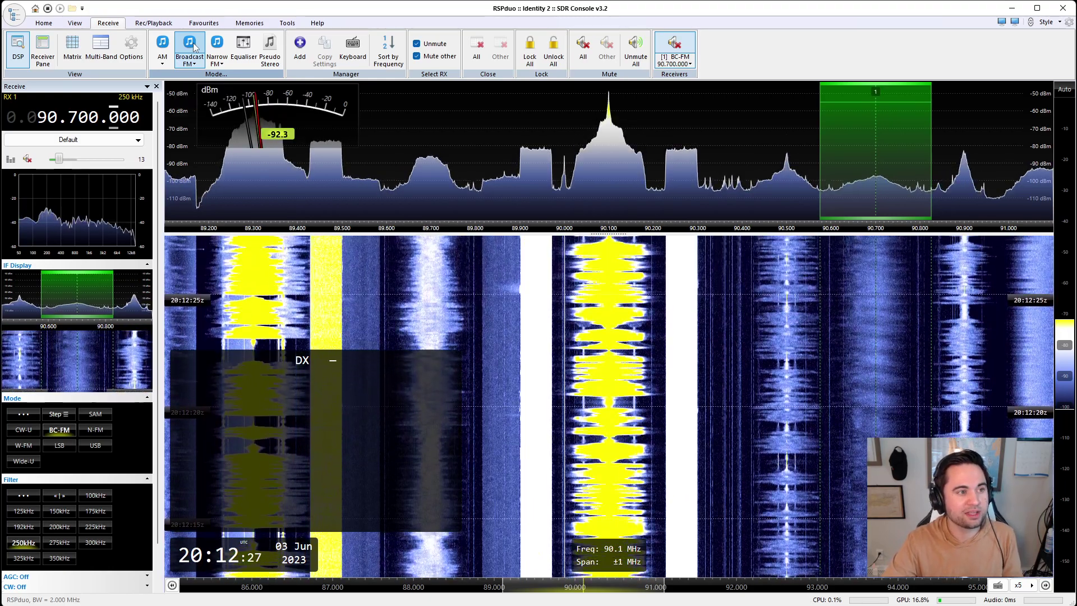
Step: Add Broadcast FM to the quick access toolbar and test its spectrum window
right_click(195, 46)
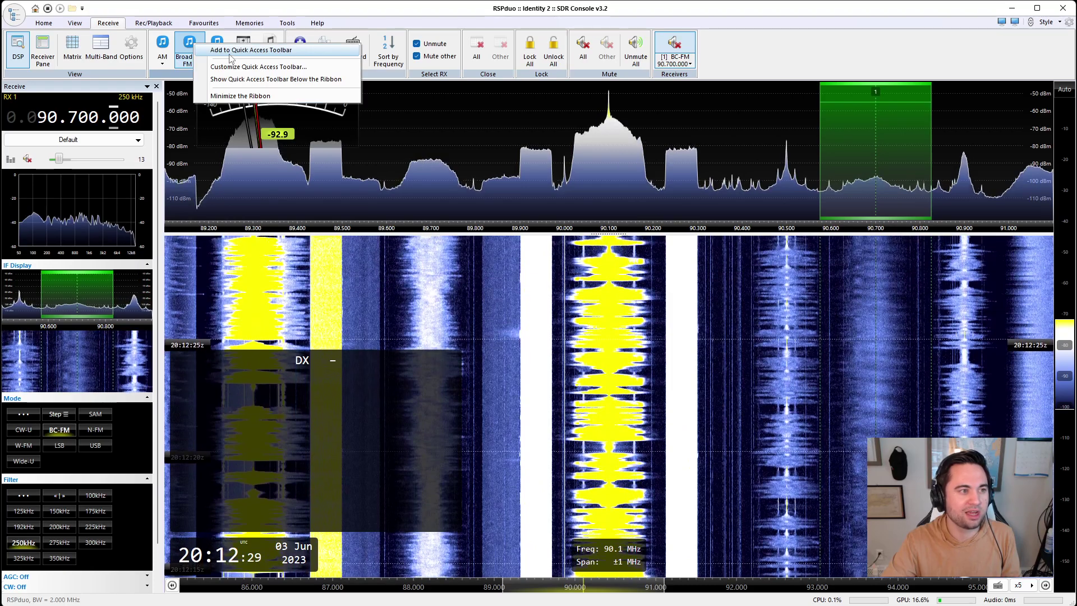
left_click(231, 52)
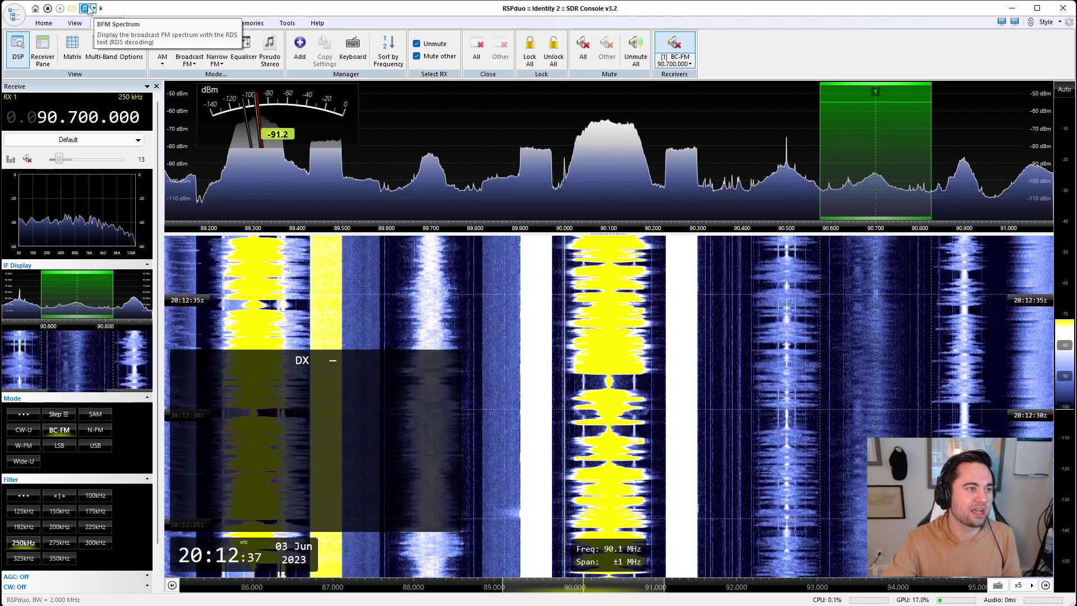
left_click(86, 9)
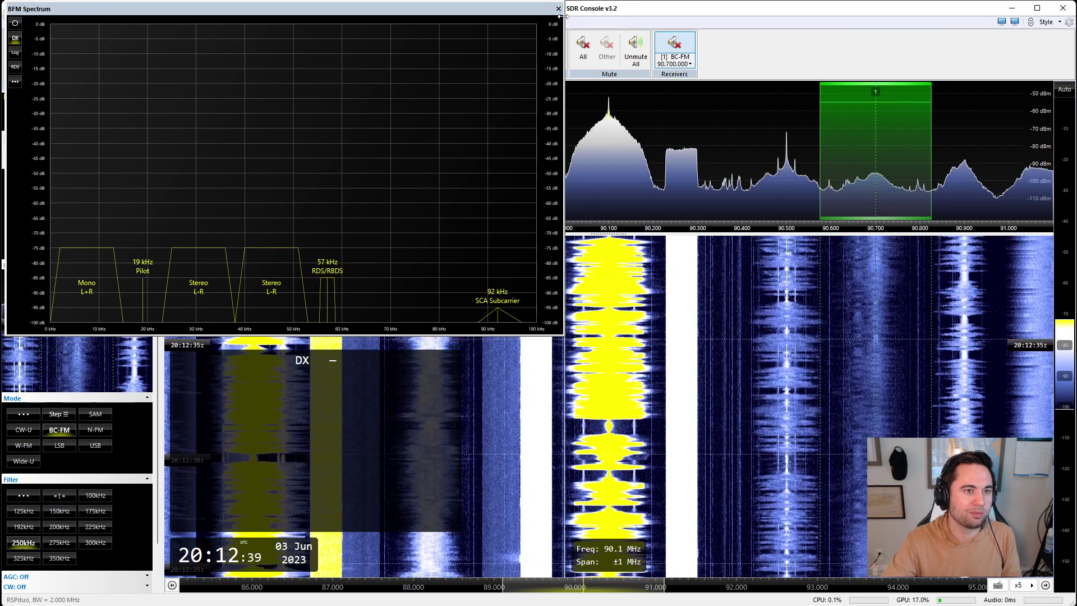
left_click(558, 9)
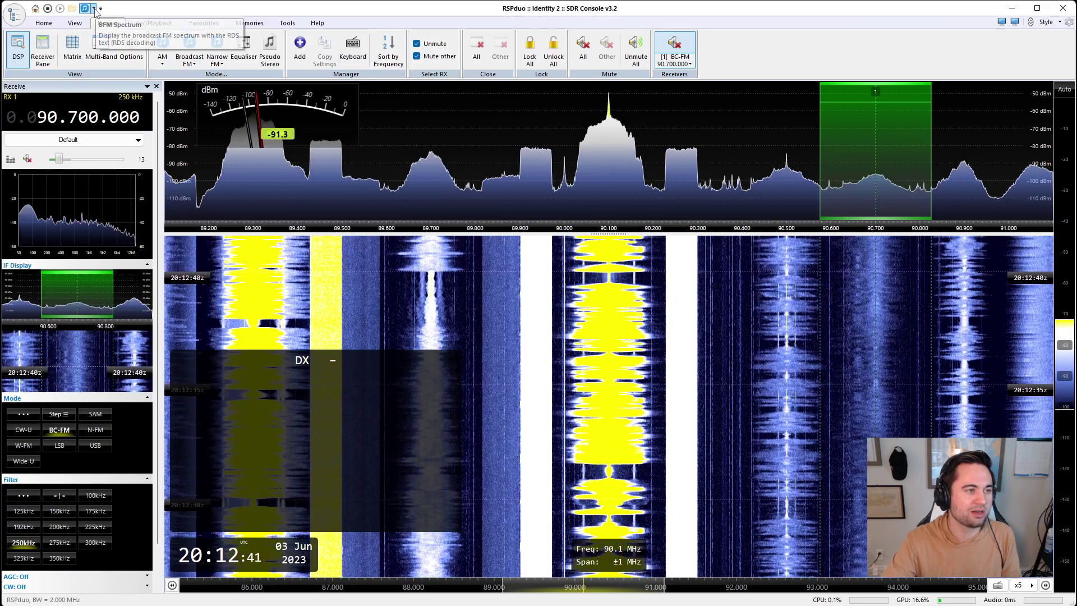
Step: Compare the Broadcast FM options list from the ribbon and the new toolbar shortcut
left_click(94, 9)
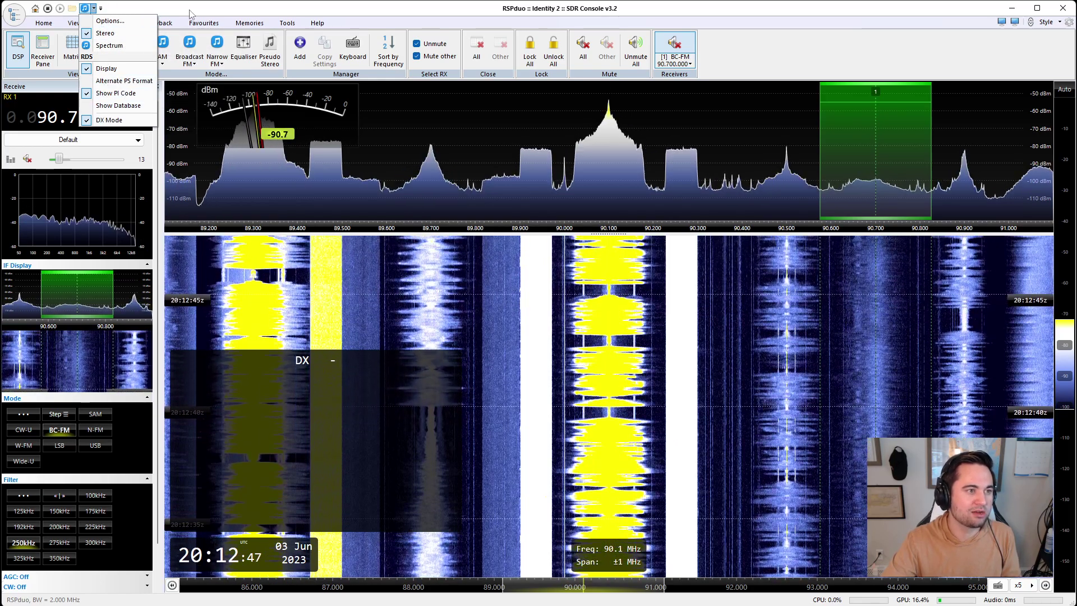
left_click(195, 65)
left_click(195, 65)
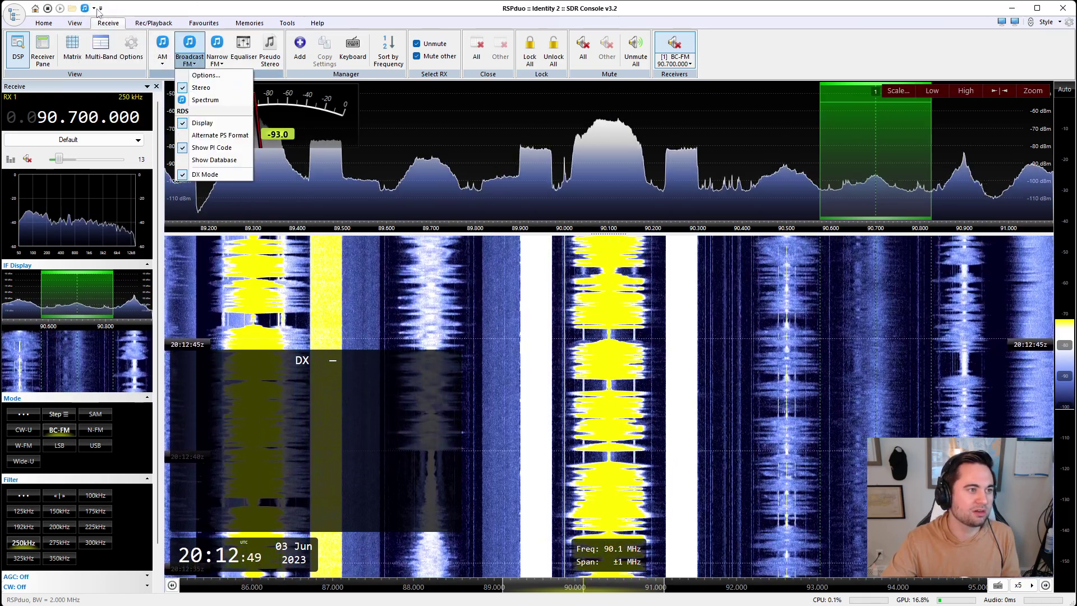
left_click(94, 8)
left_click(93, 7)
left_click(44, 22)
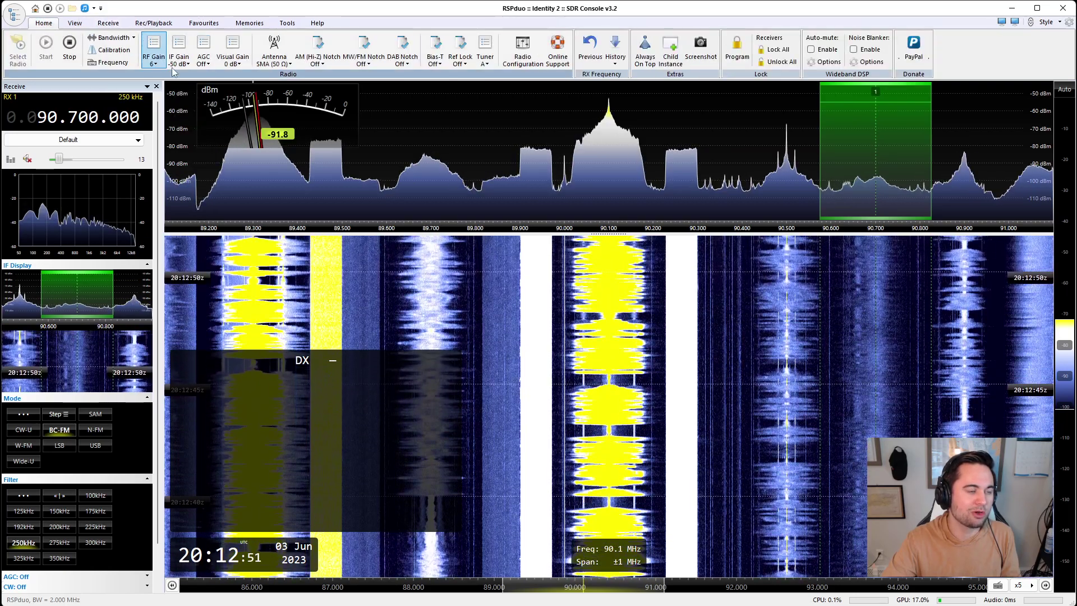
left_click(156, 66)
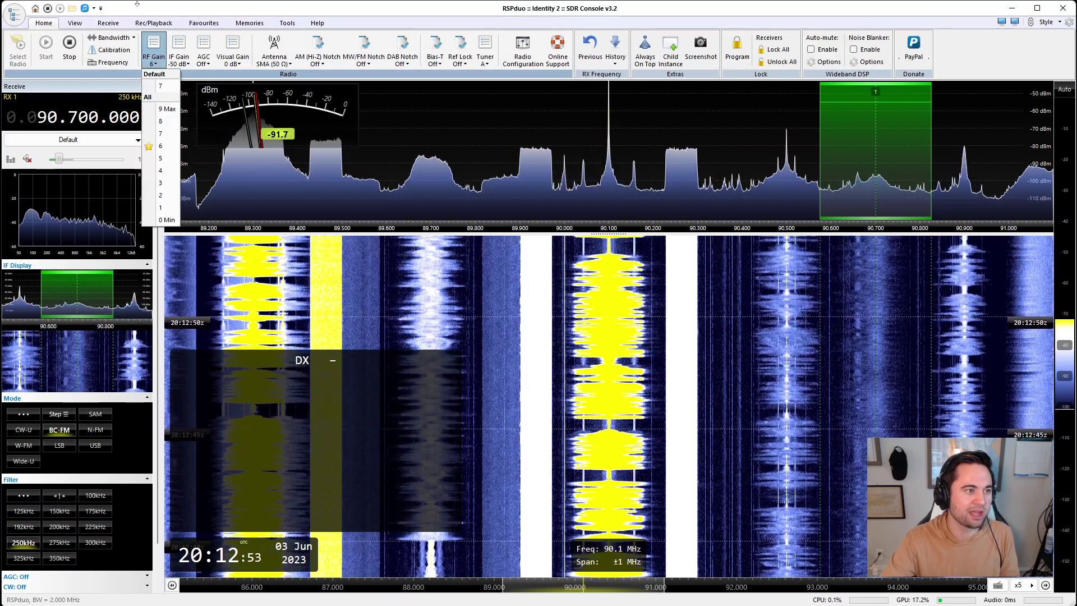
left_click(156, 67)
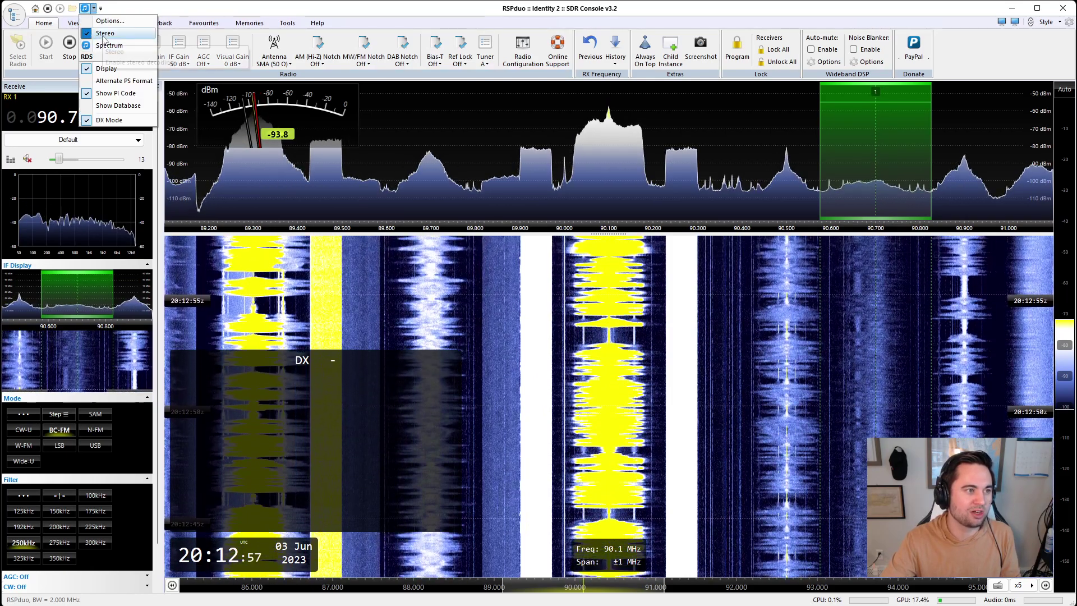
left_click(94, 9)
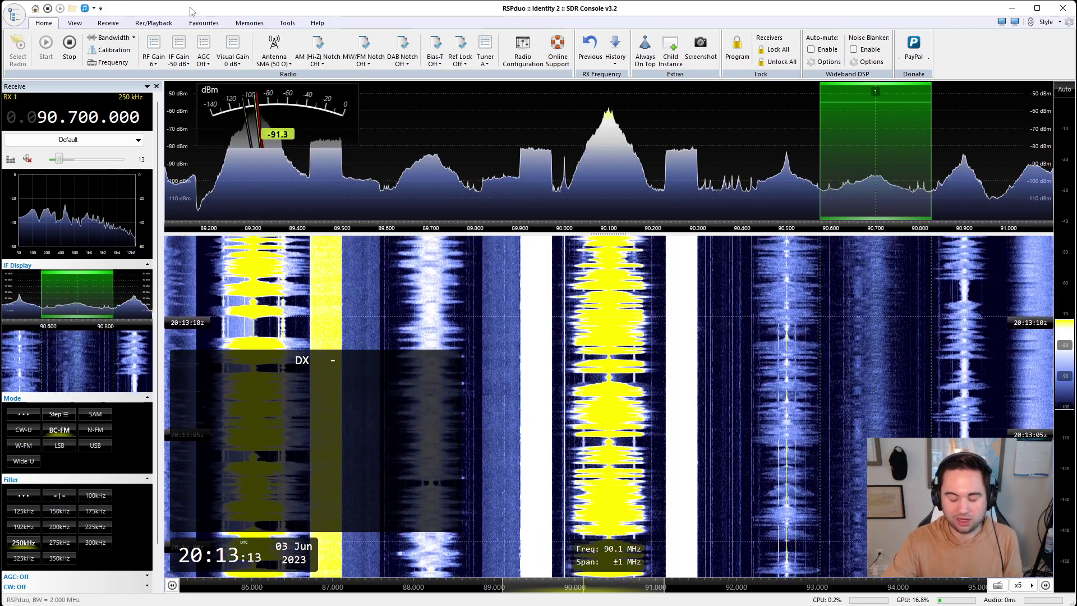
Step: Browse the View, Receive, Rec/Playback and Home tabs, then tune to the 90.1 MHz station
left_click(76, 23)
left_click(104, 23)
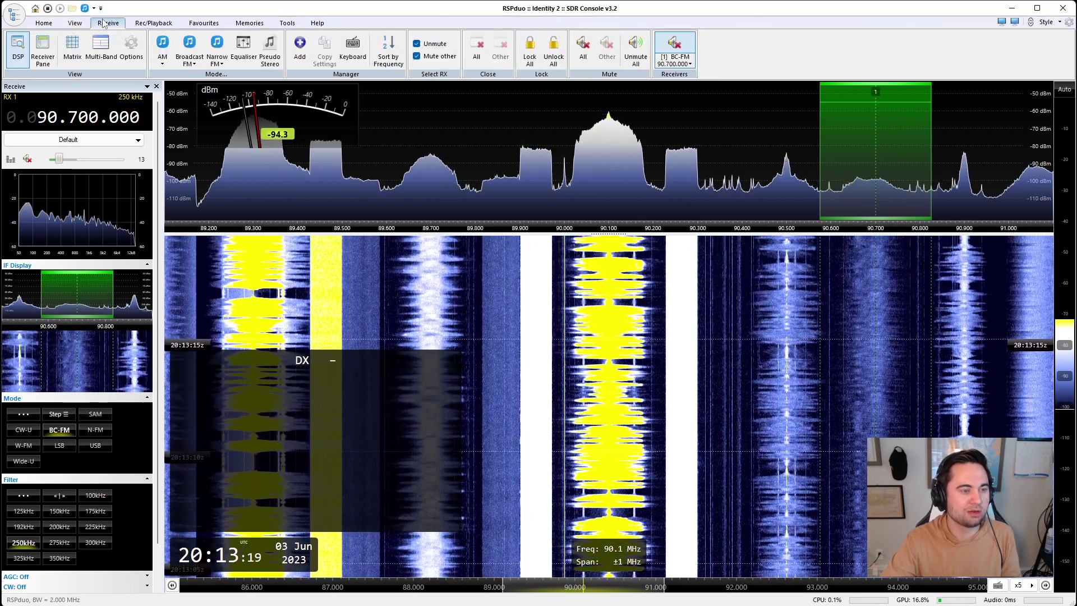
left_click(157, 24)
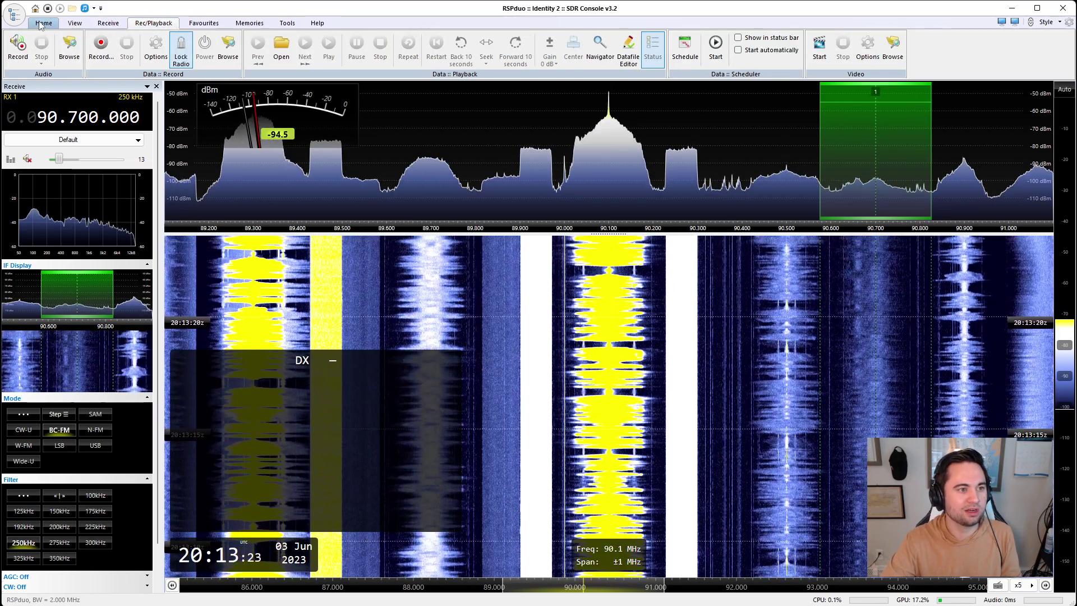
left_click(42, 24)
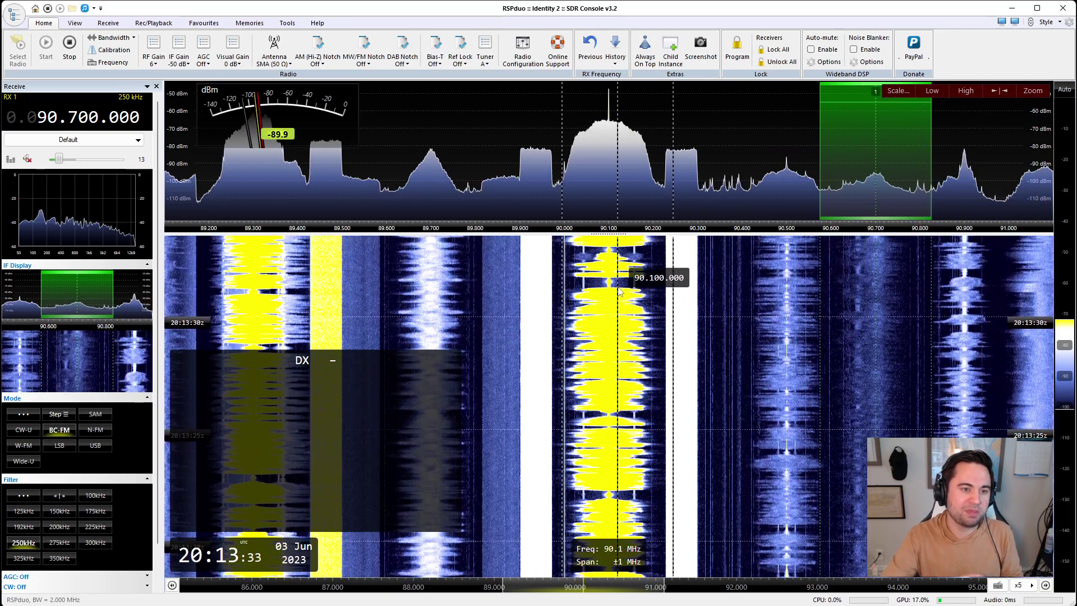
left_click(617, 314)
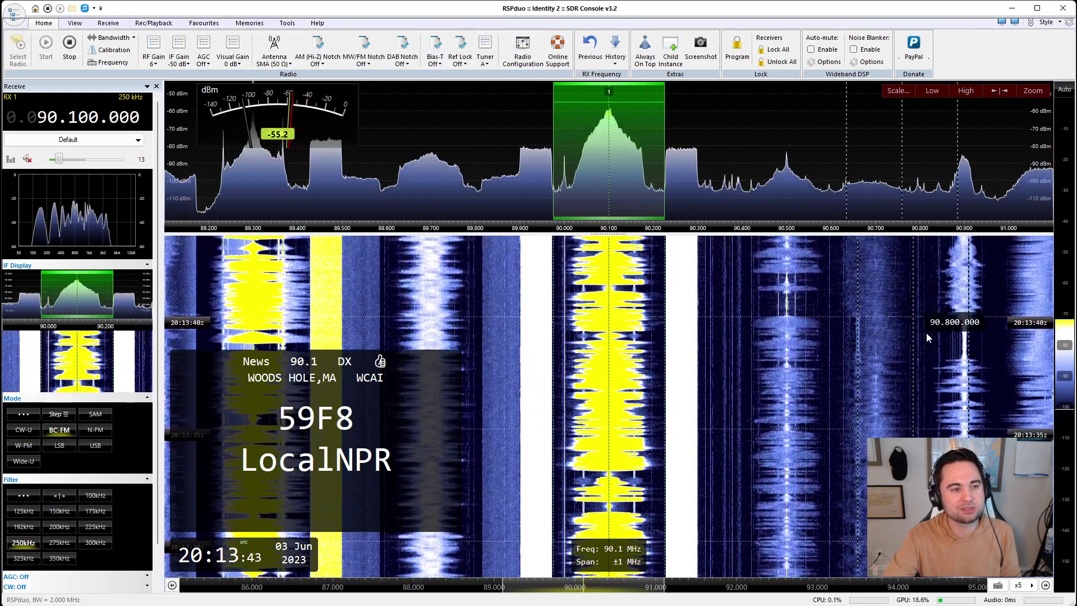
Step: Show the Tools tab and narrow the 90.1 MHz filter passband to 244,954 Hz
left_click(287, 24)
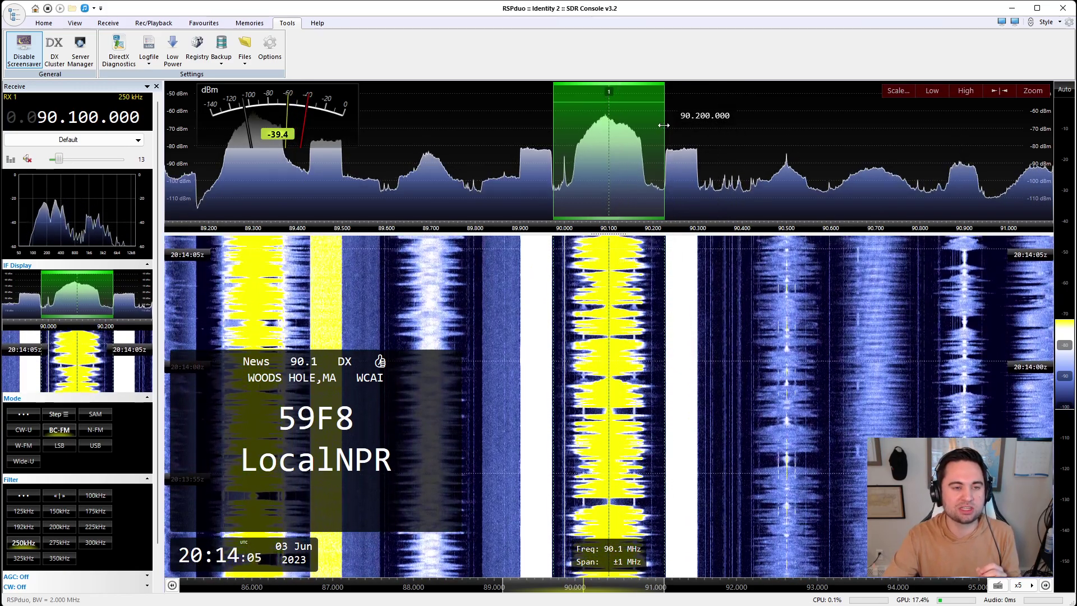
left_click_drag(663, 125, 663, 53)
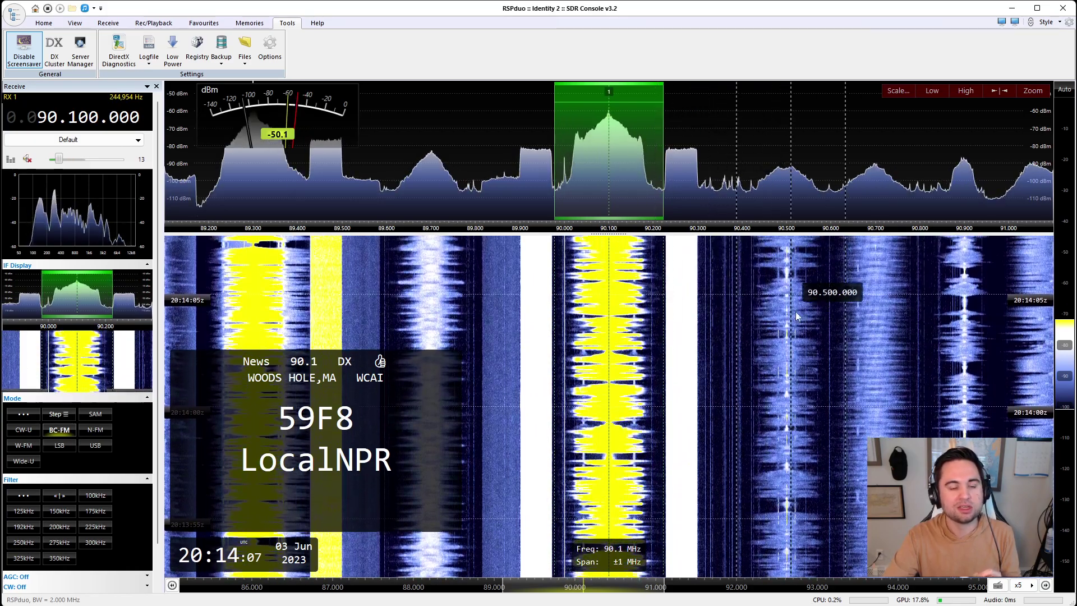